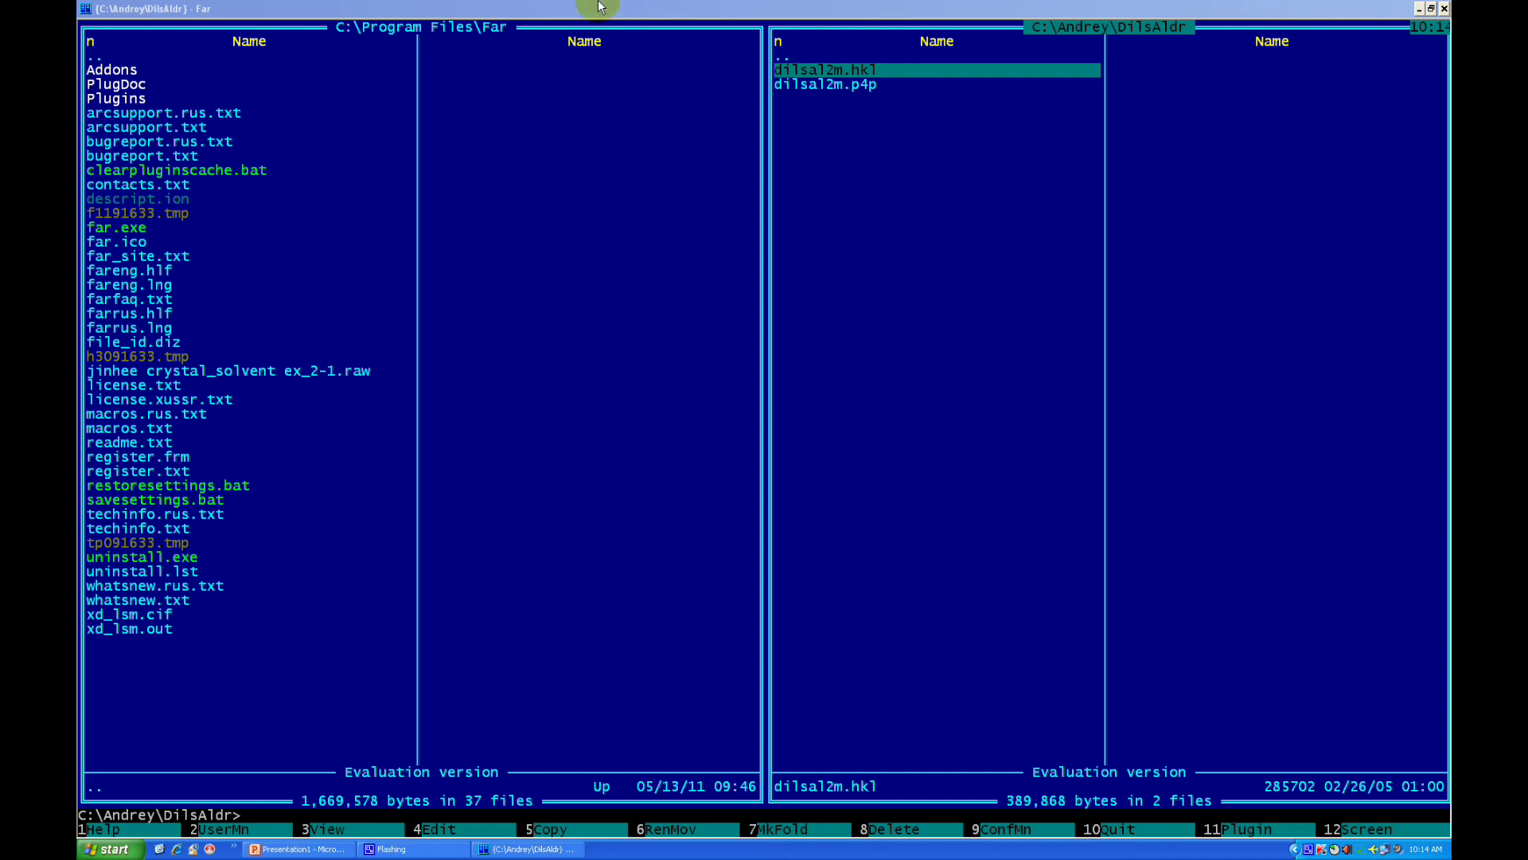
Activate Far Manager in the DilsAldr folder and begin entering the xprep command
{"action": "left_click", "coordinate": [603, 599]}
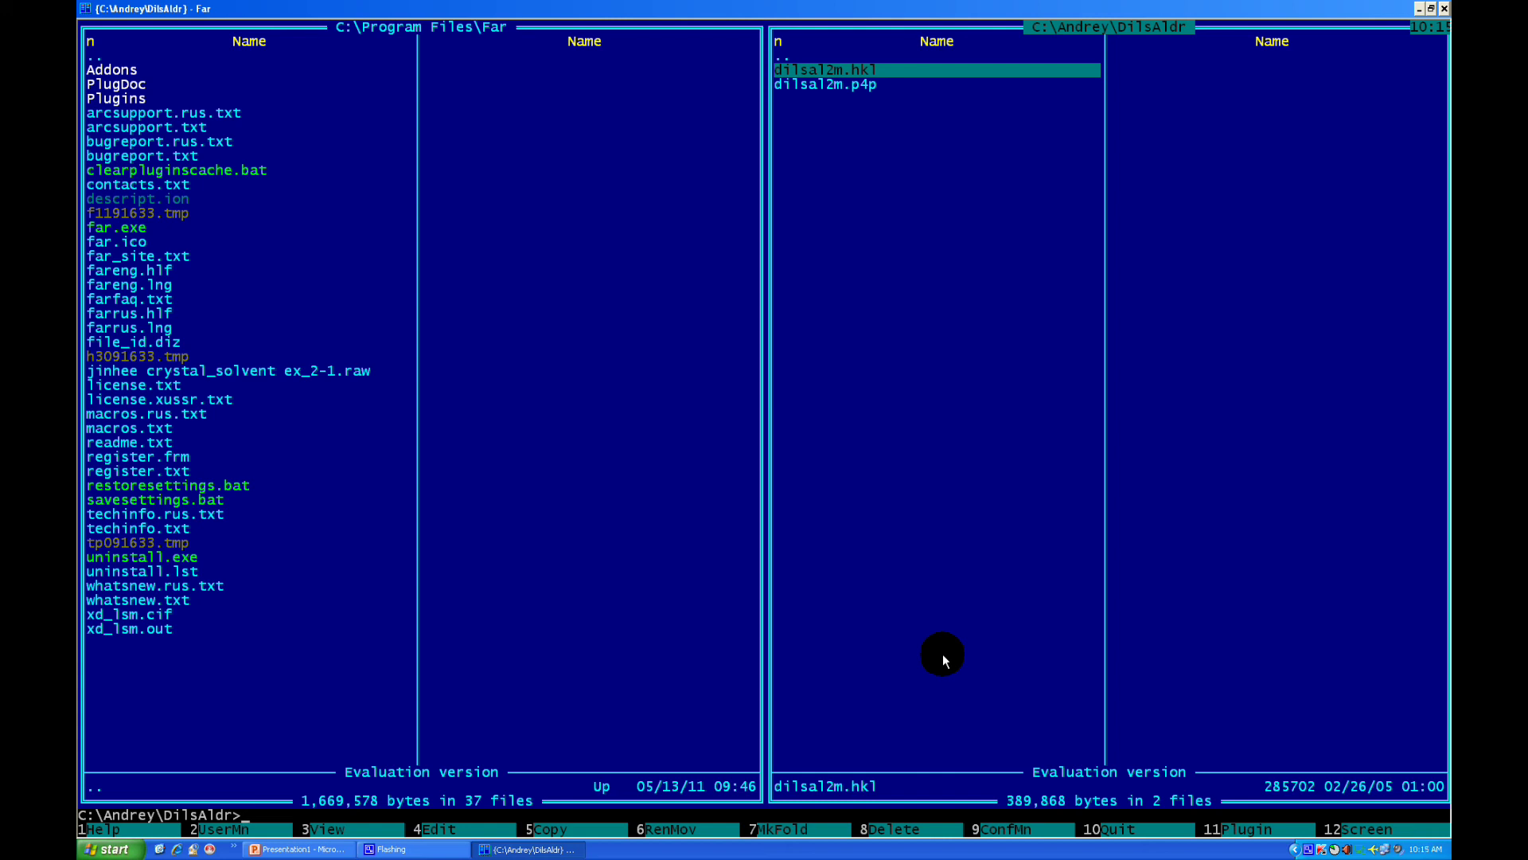
{"action": "type", "text": "xprep"}
Run XPREP on dilsal2m, reading 8402 reflections, and accept the primitive lattice
{"action": "type", "text": "dilsal2m"}
{"action": "key", "text": "Return"}
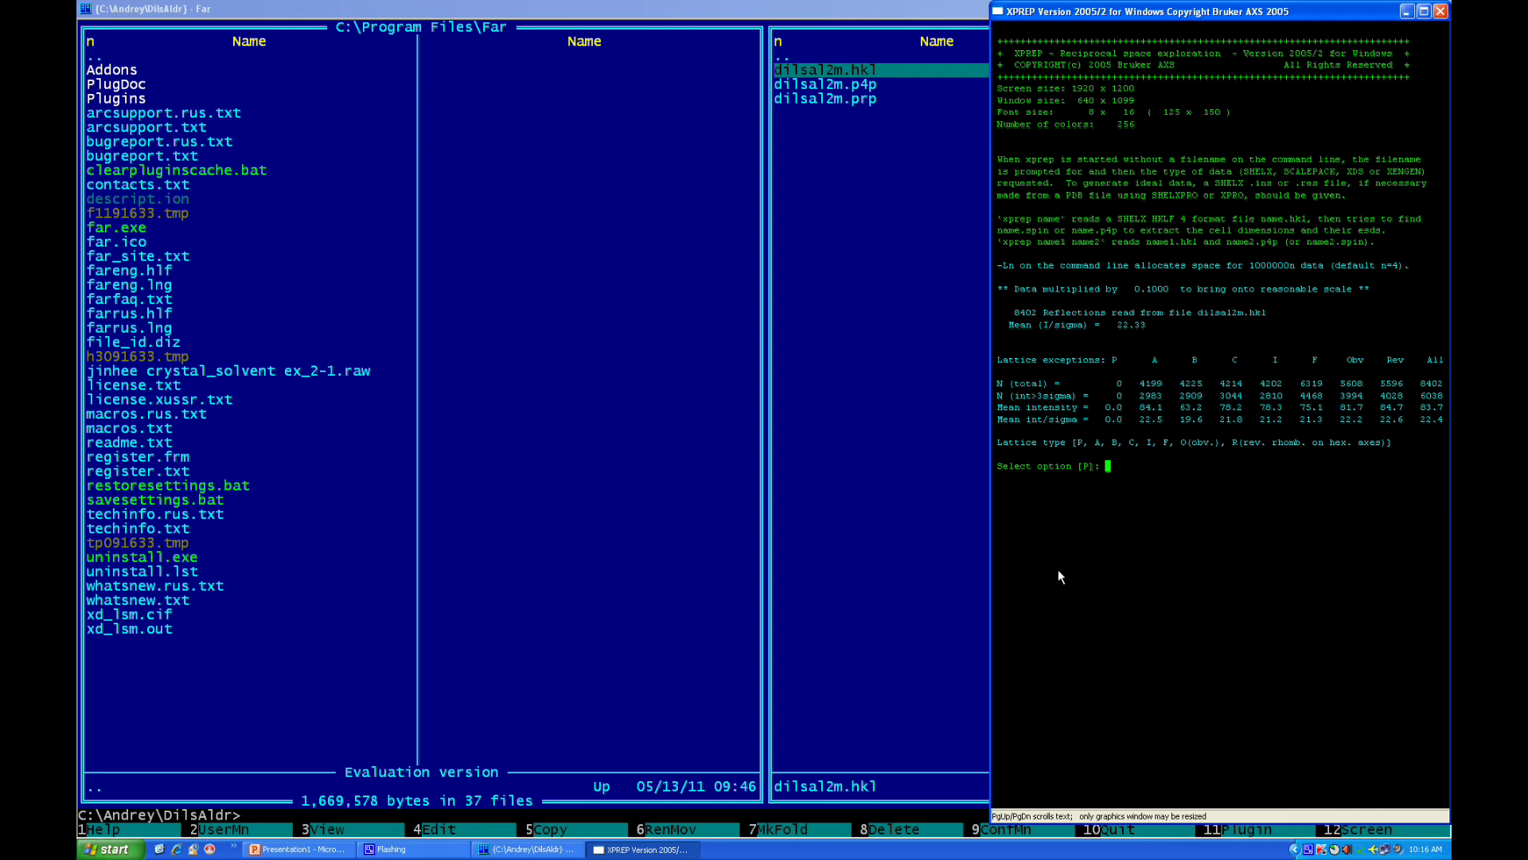
{"action": "key", "text": "Return"}
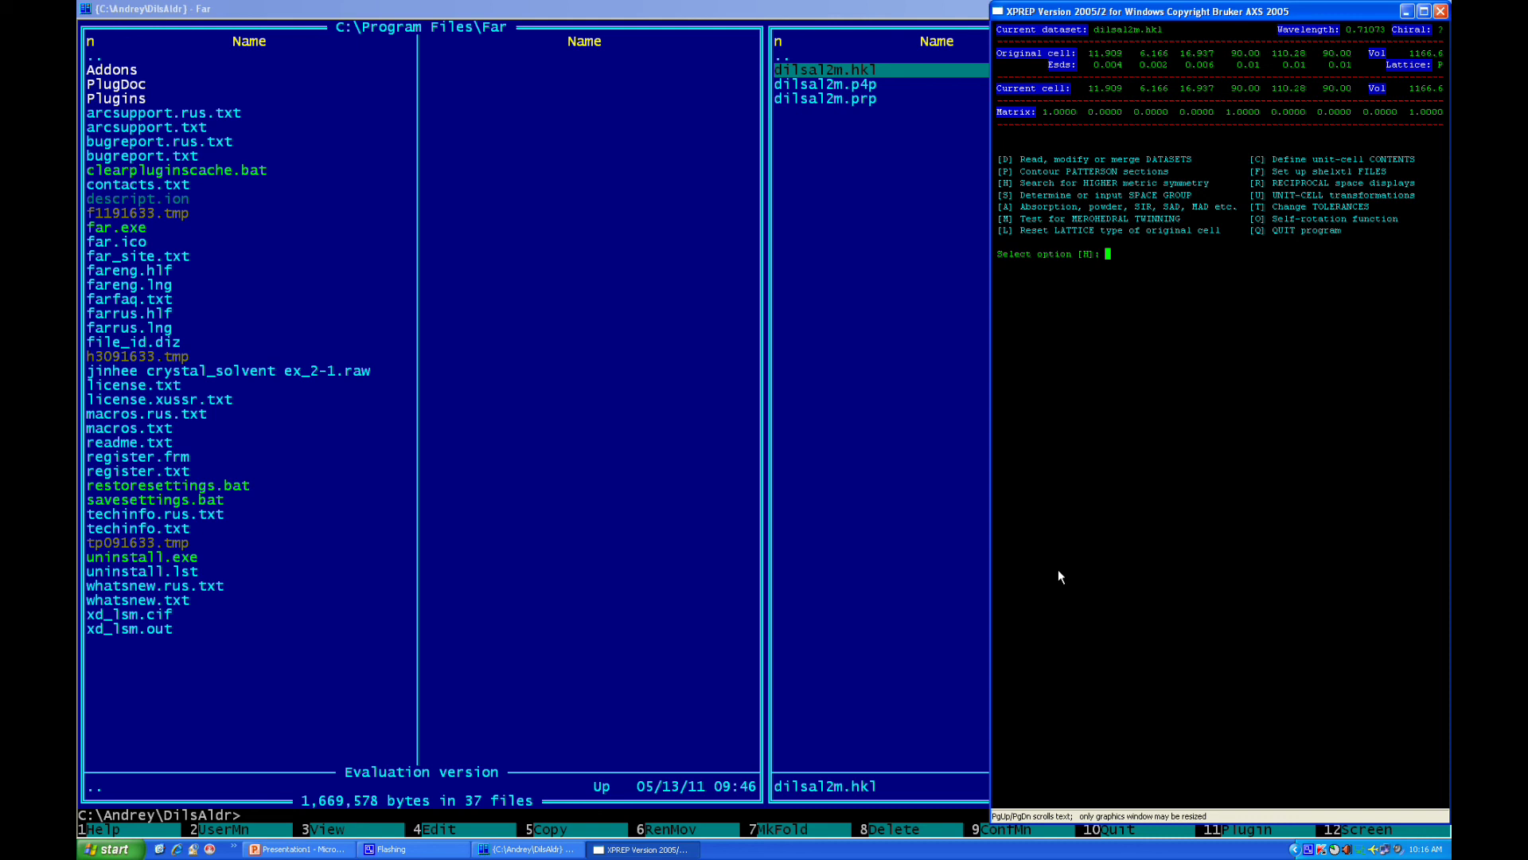
Search for higher metric symmetry and choose the monoclinic P cell (option B)
{"action": "key", "text": "Return"}
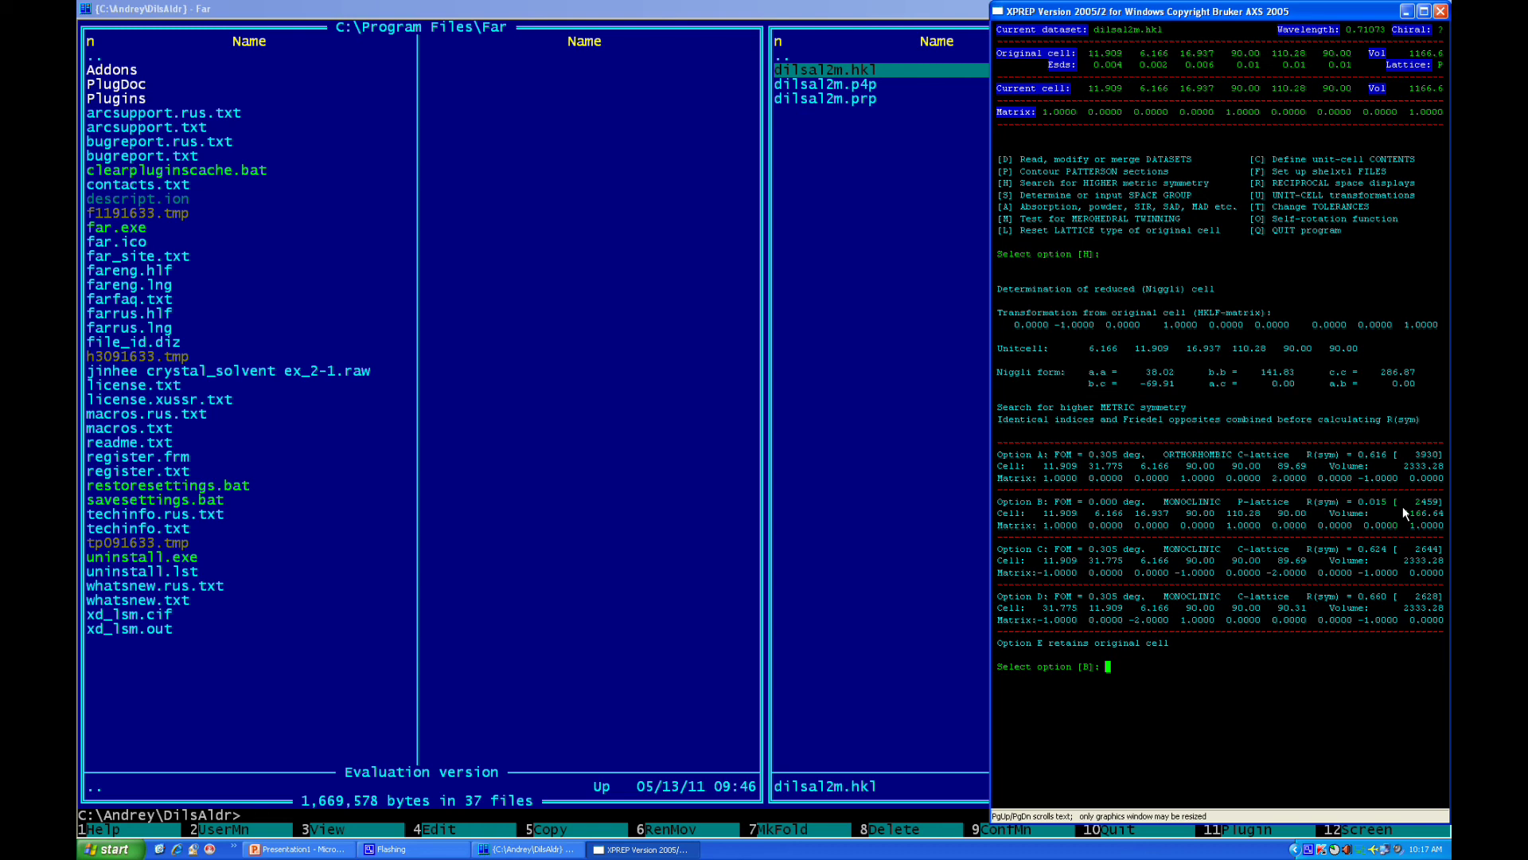
{"action": "key", "text": "Return"}
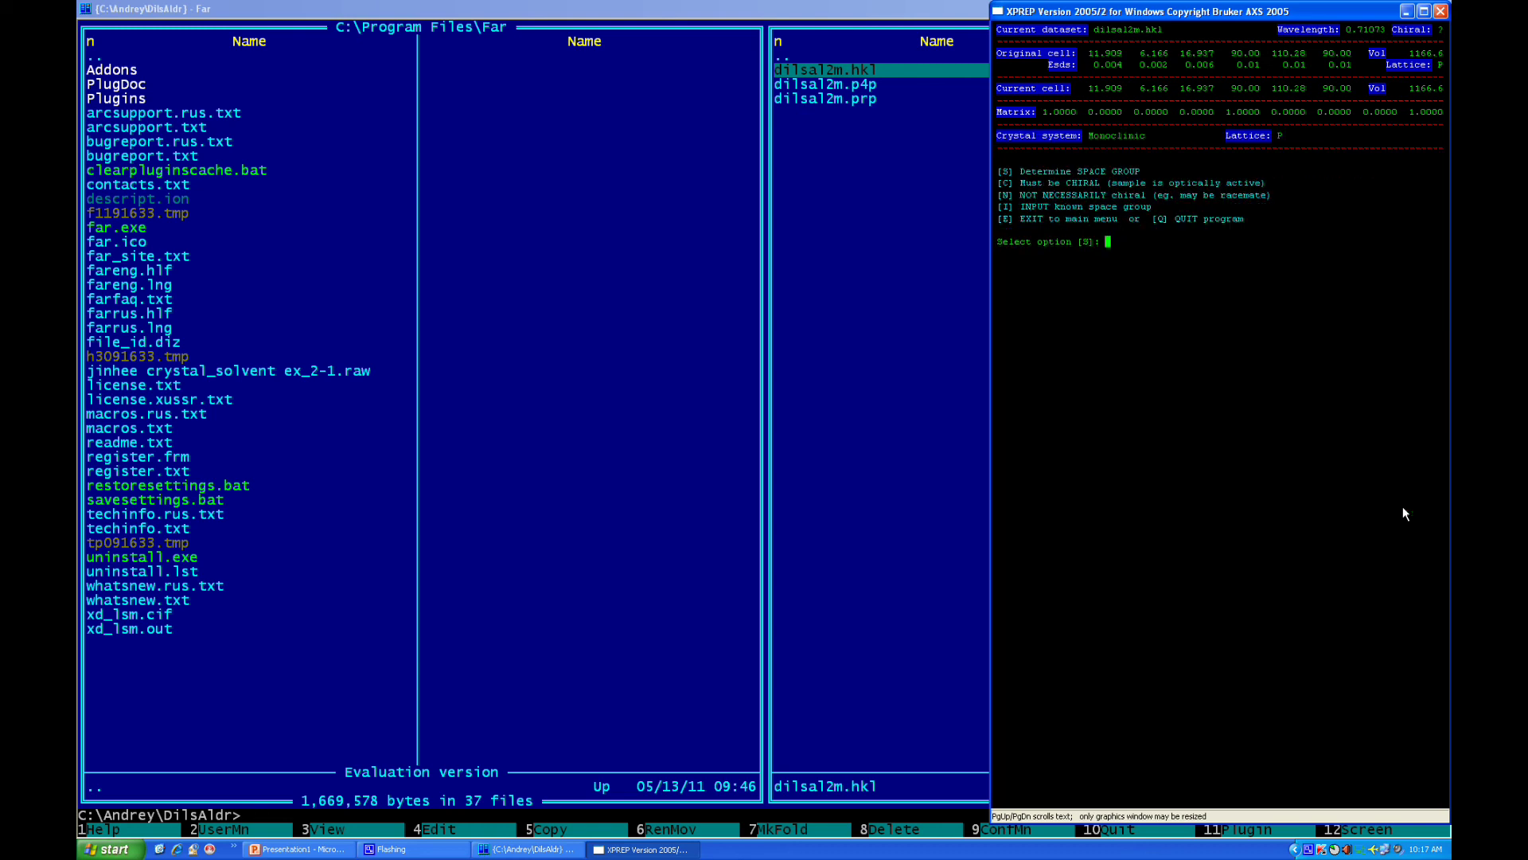
Confirm the monoclinic crystal system and accept space group P2(1)/n (#14)
{"action": "key", "text": "Return"}
{"action": "key", "text": "Return"}
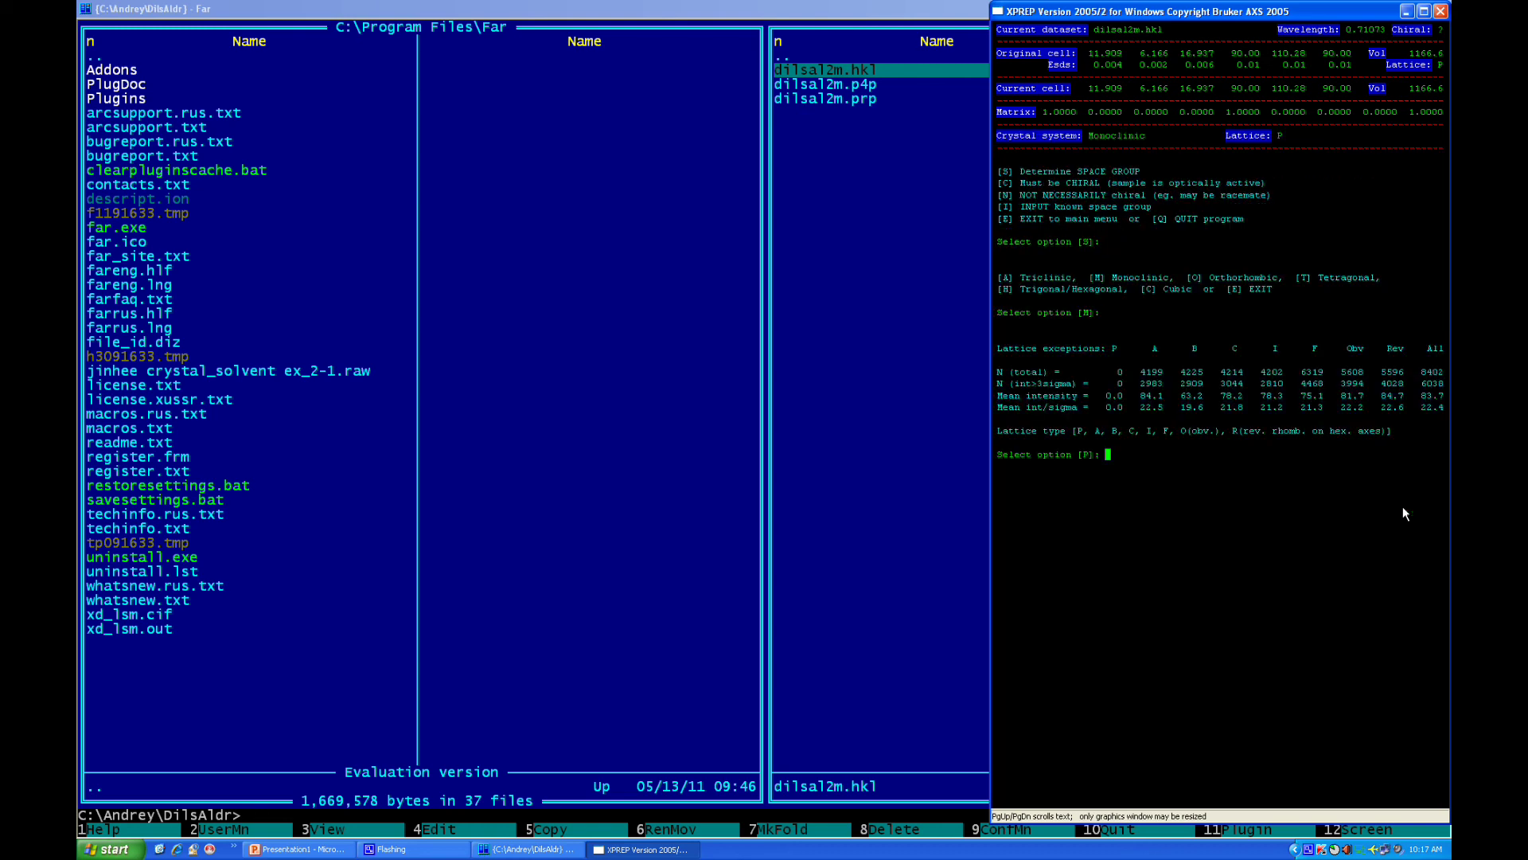
{"action": "key", "text": "Return"}
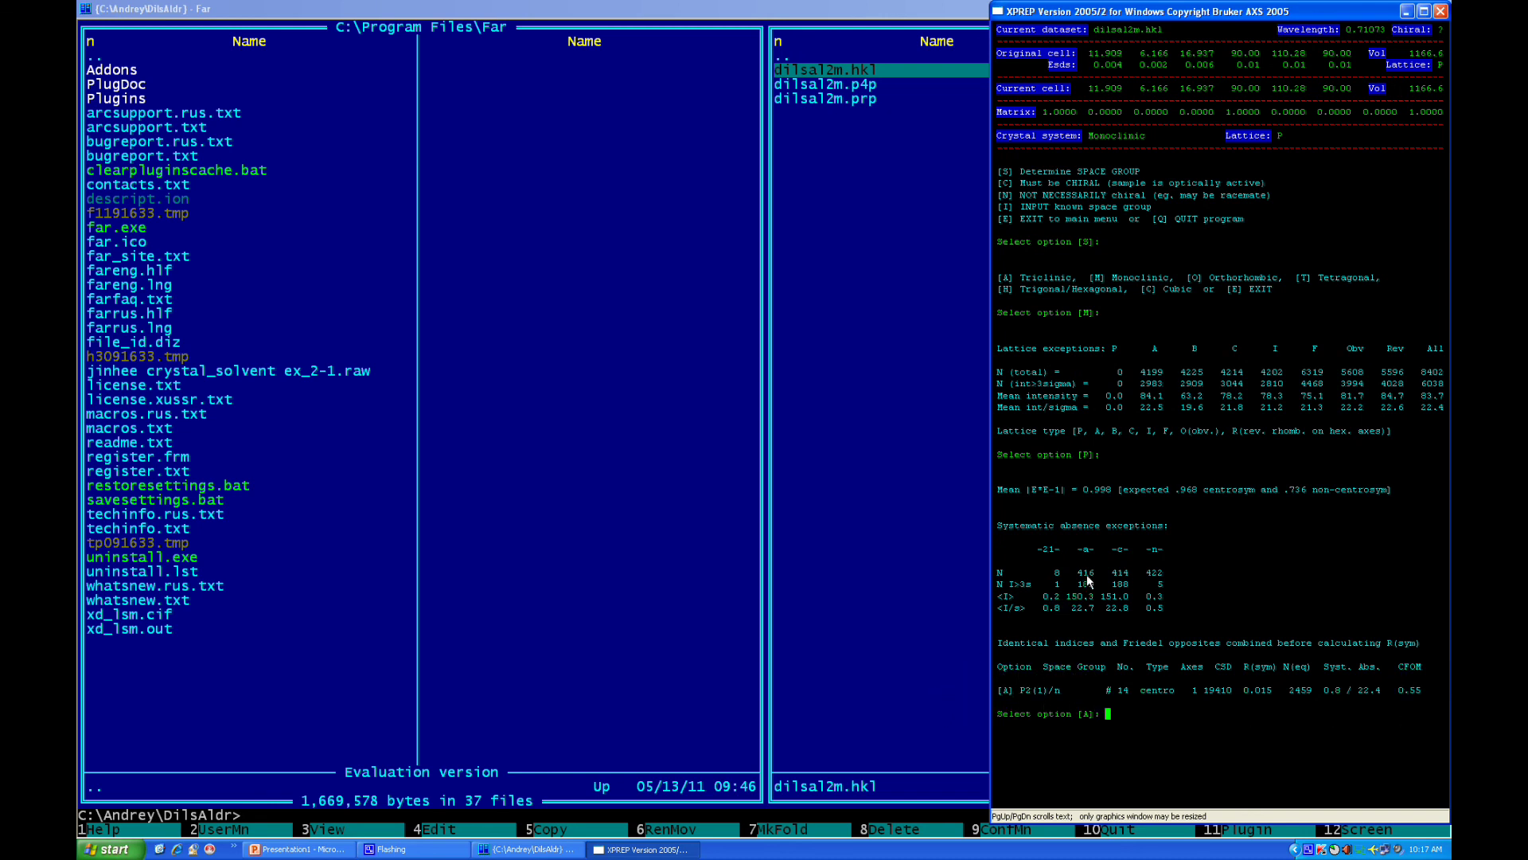
{"action": "key", "text": "Return"}
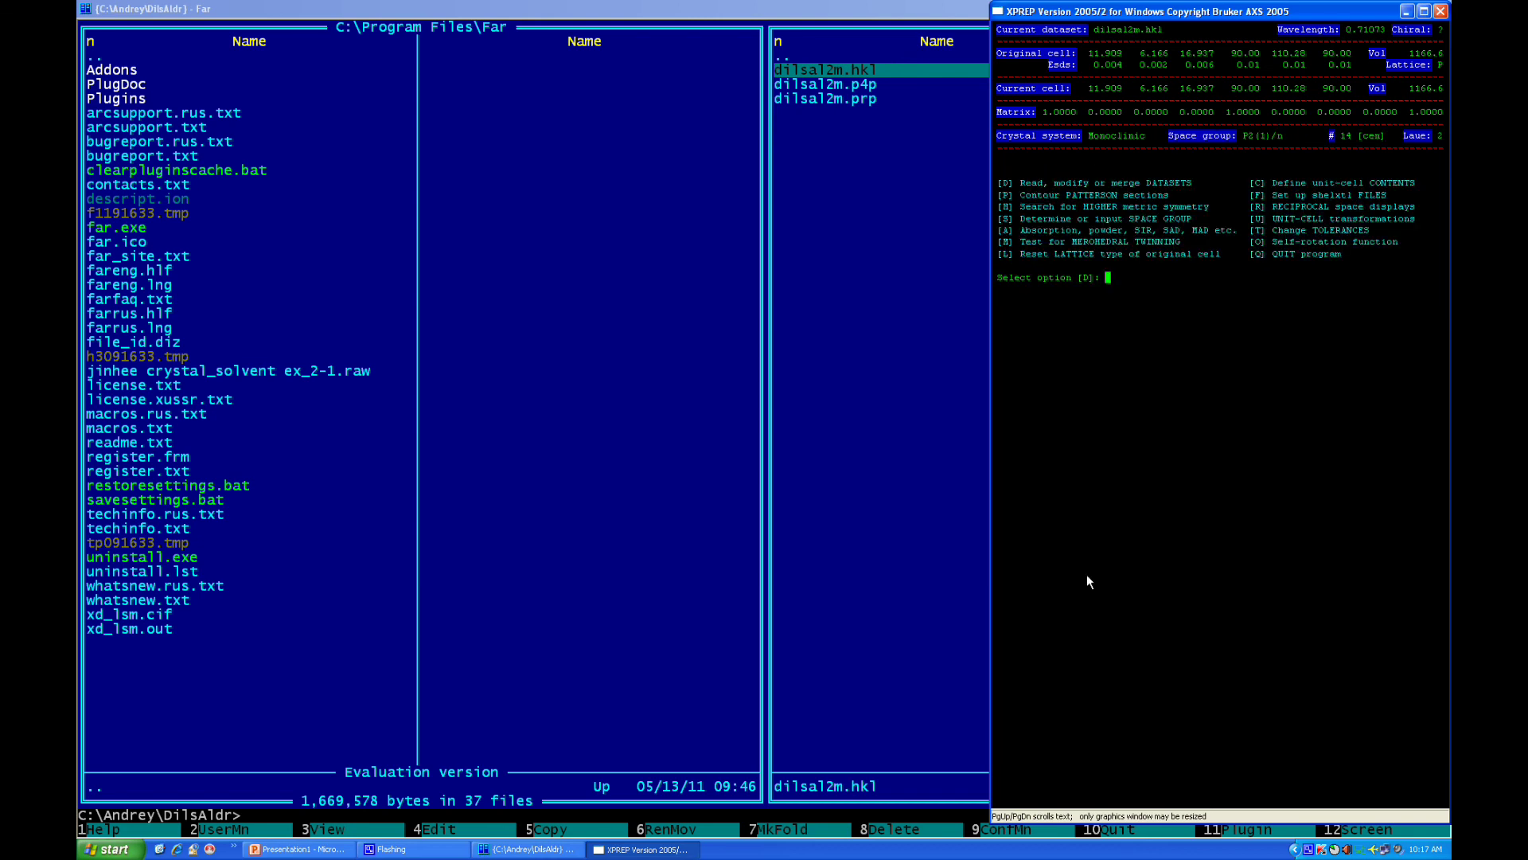
Merge the reflection data, review the resolution statistics, and return to the main menu
{"action": "key", "text": "Return"}
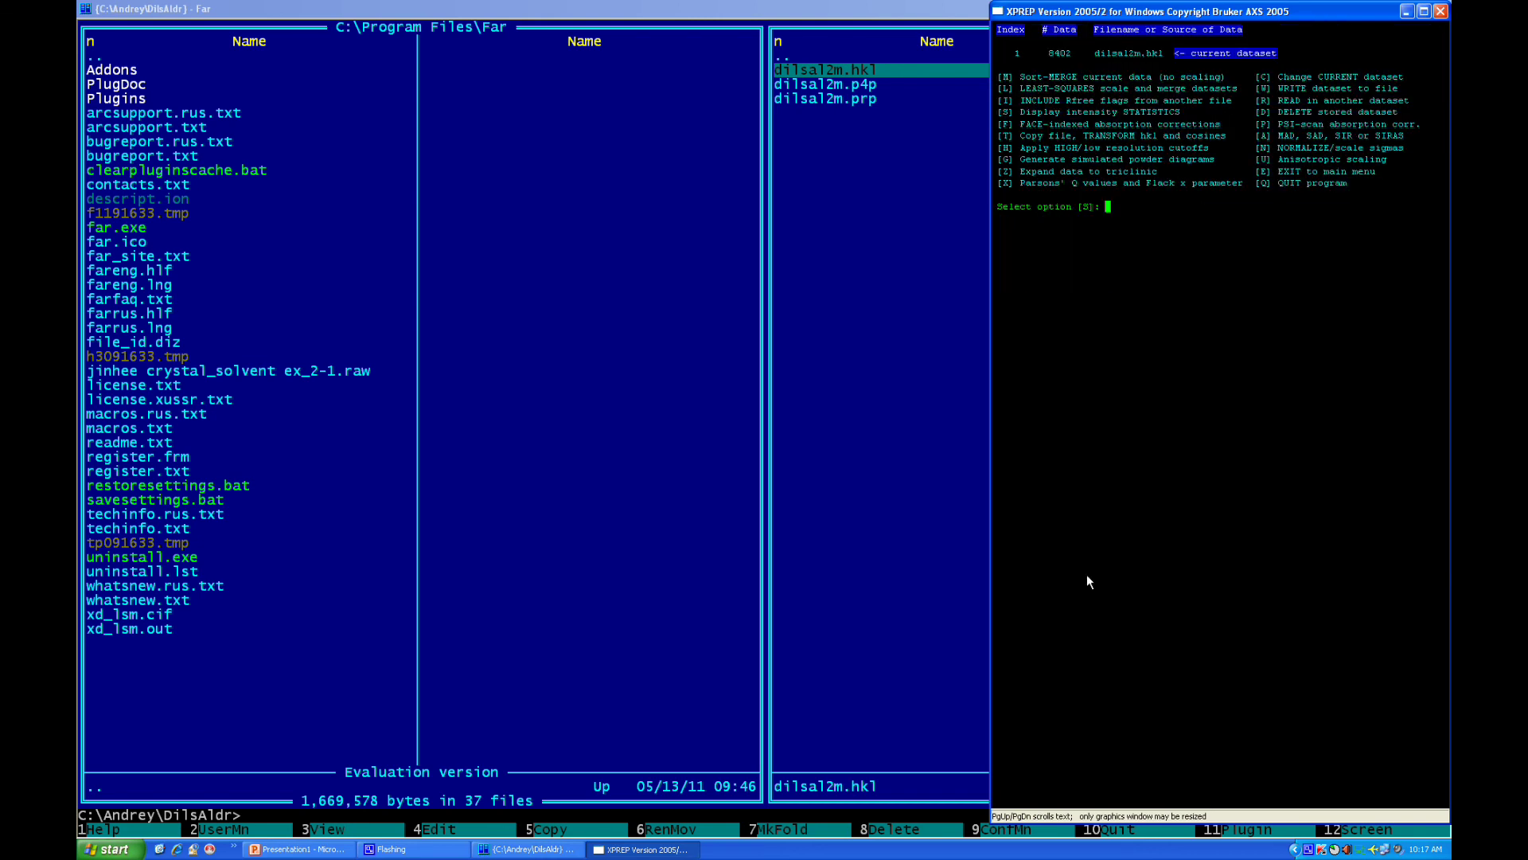
{"action": "key", "text": "Return"}
{"action": "key", "text": "Return"}
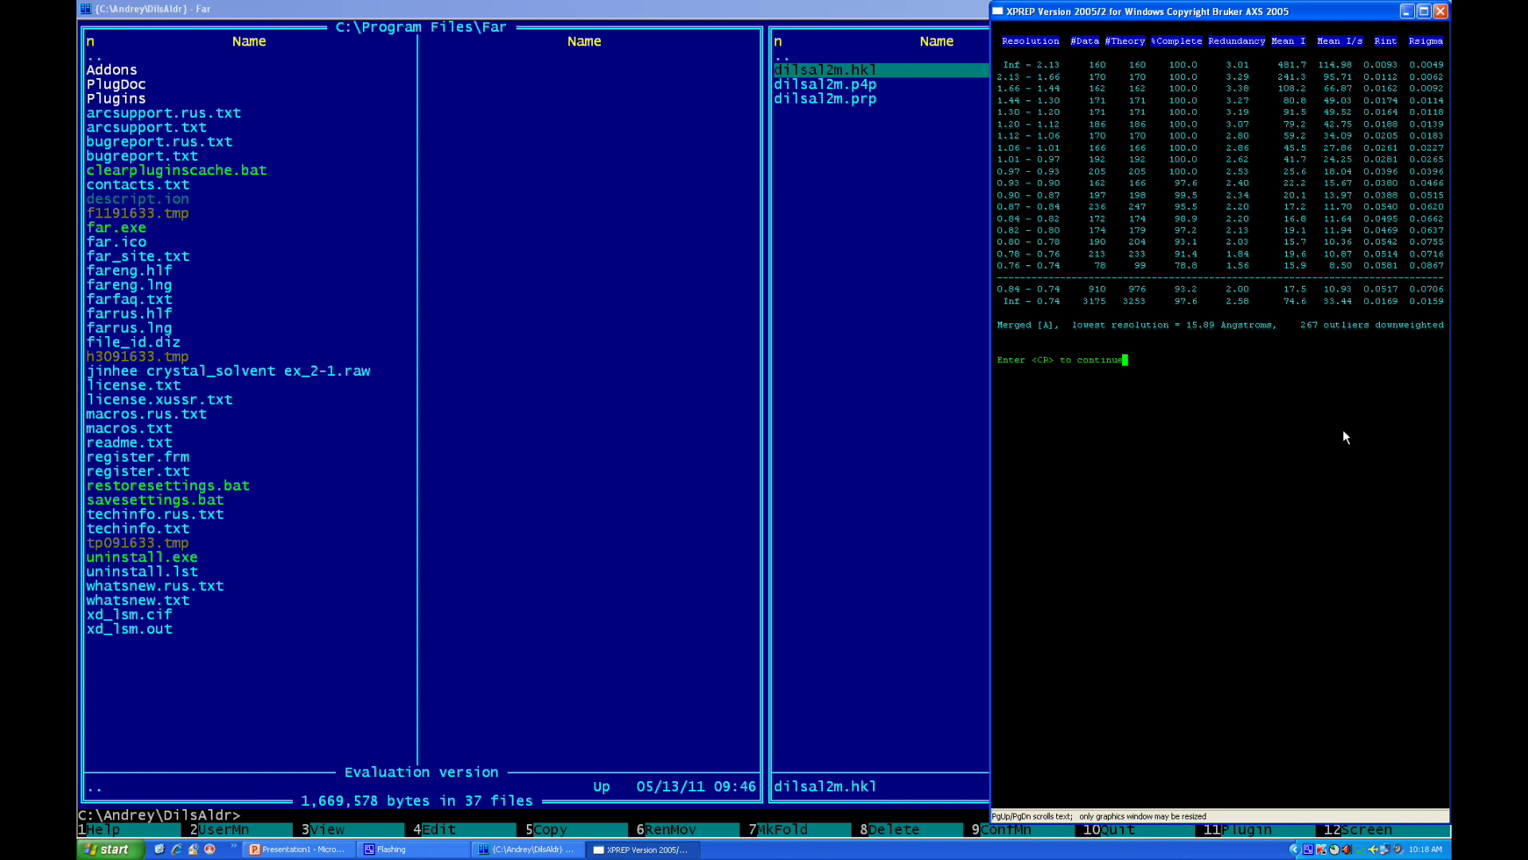
{"action": "key", "text": "Return"}
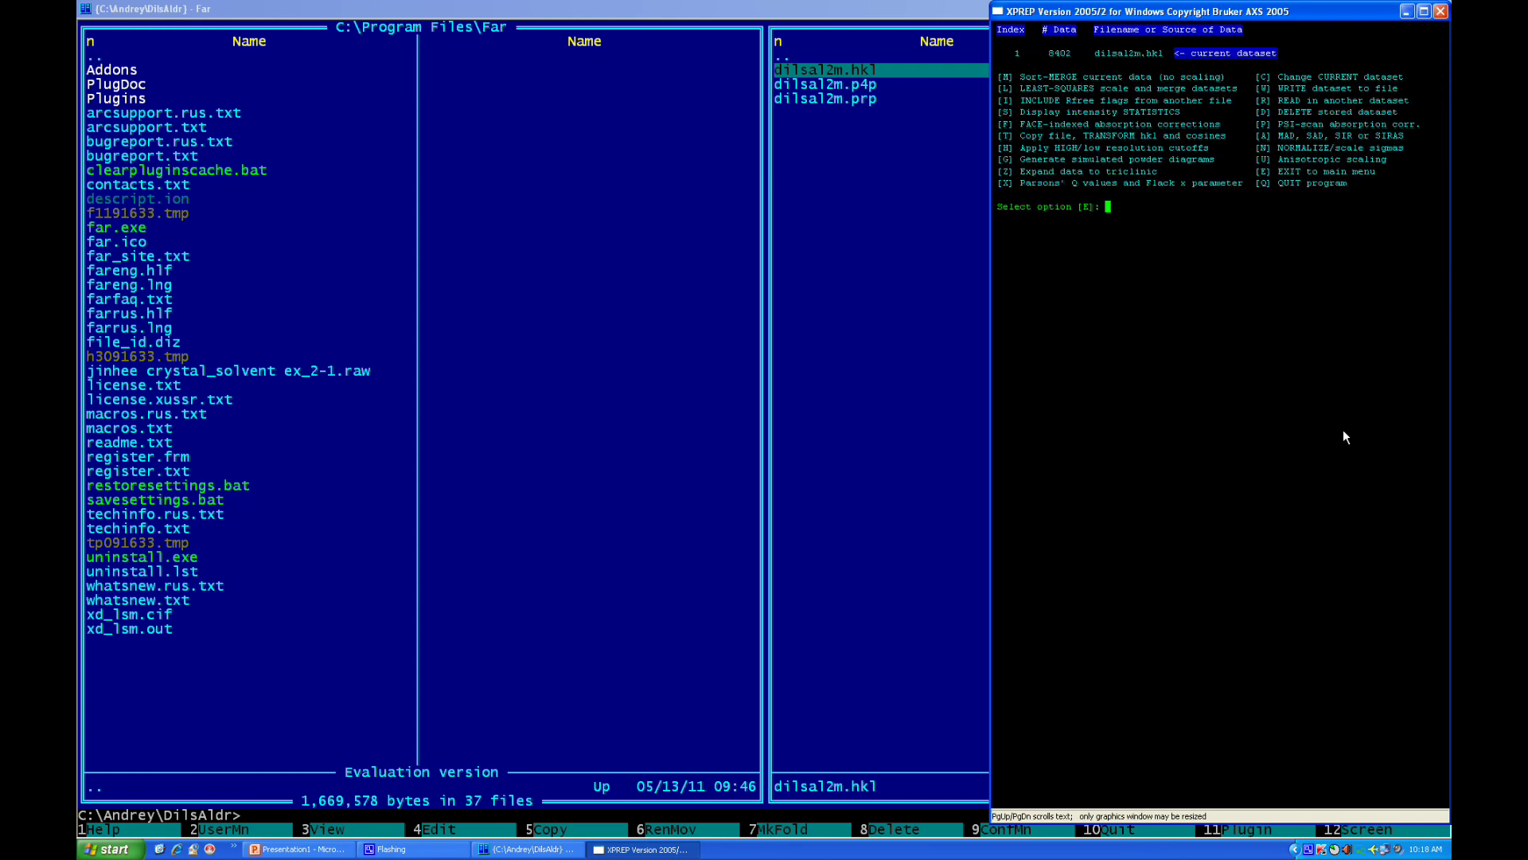
{"action": "key", "text": "Return"}
Start the unit-cell contents option and bring up the Assignment 1 slide in PowerPoint
{"action": "type", "text": "c"}
{"action": "key", "text": "Return"}
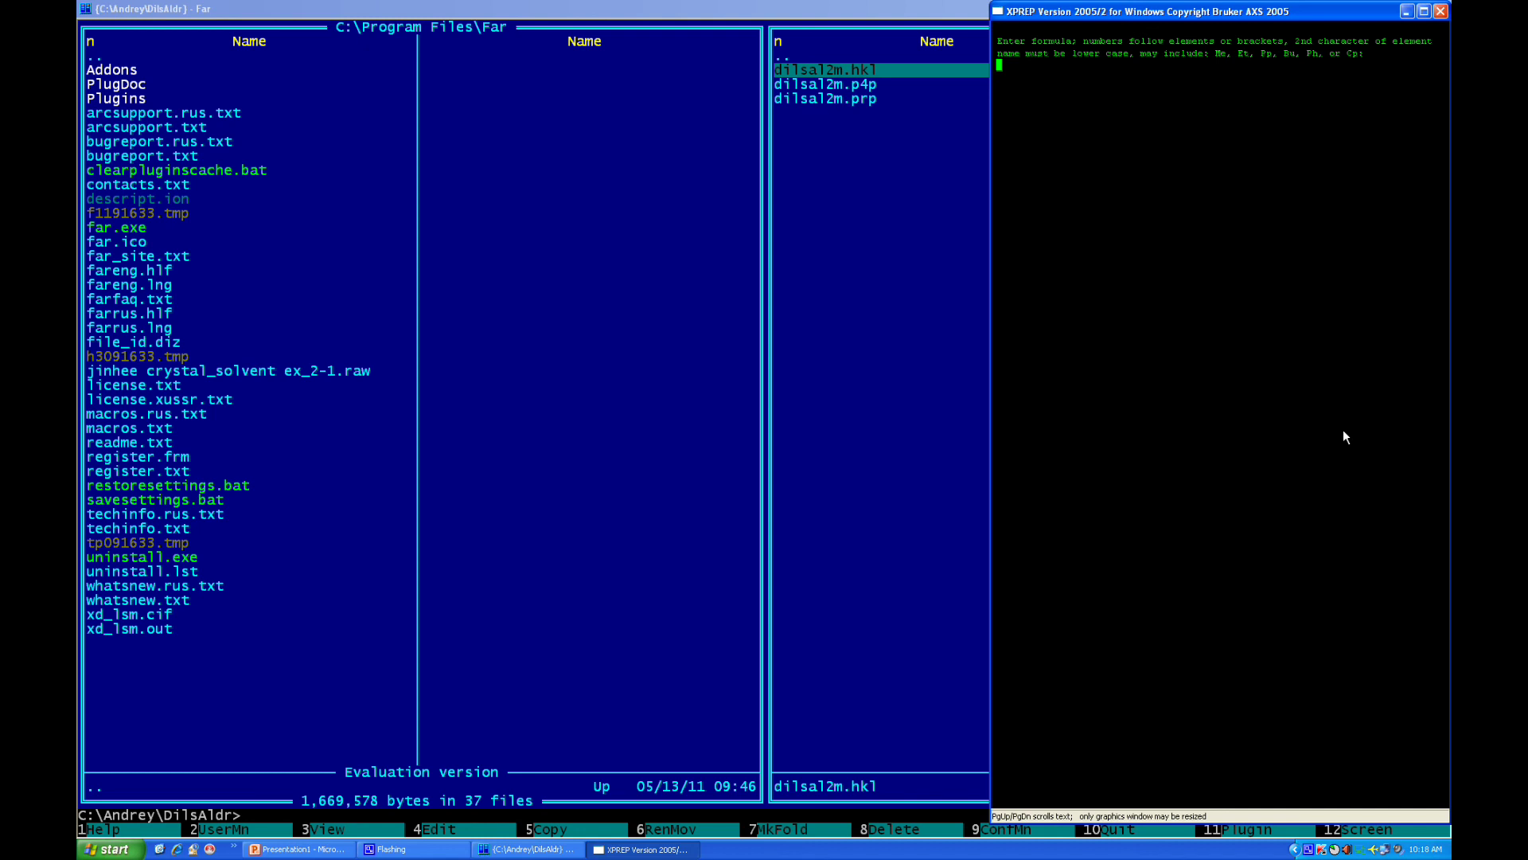
{"action": "left_click", "coordinate": [296, 850]}
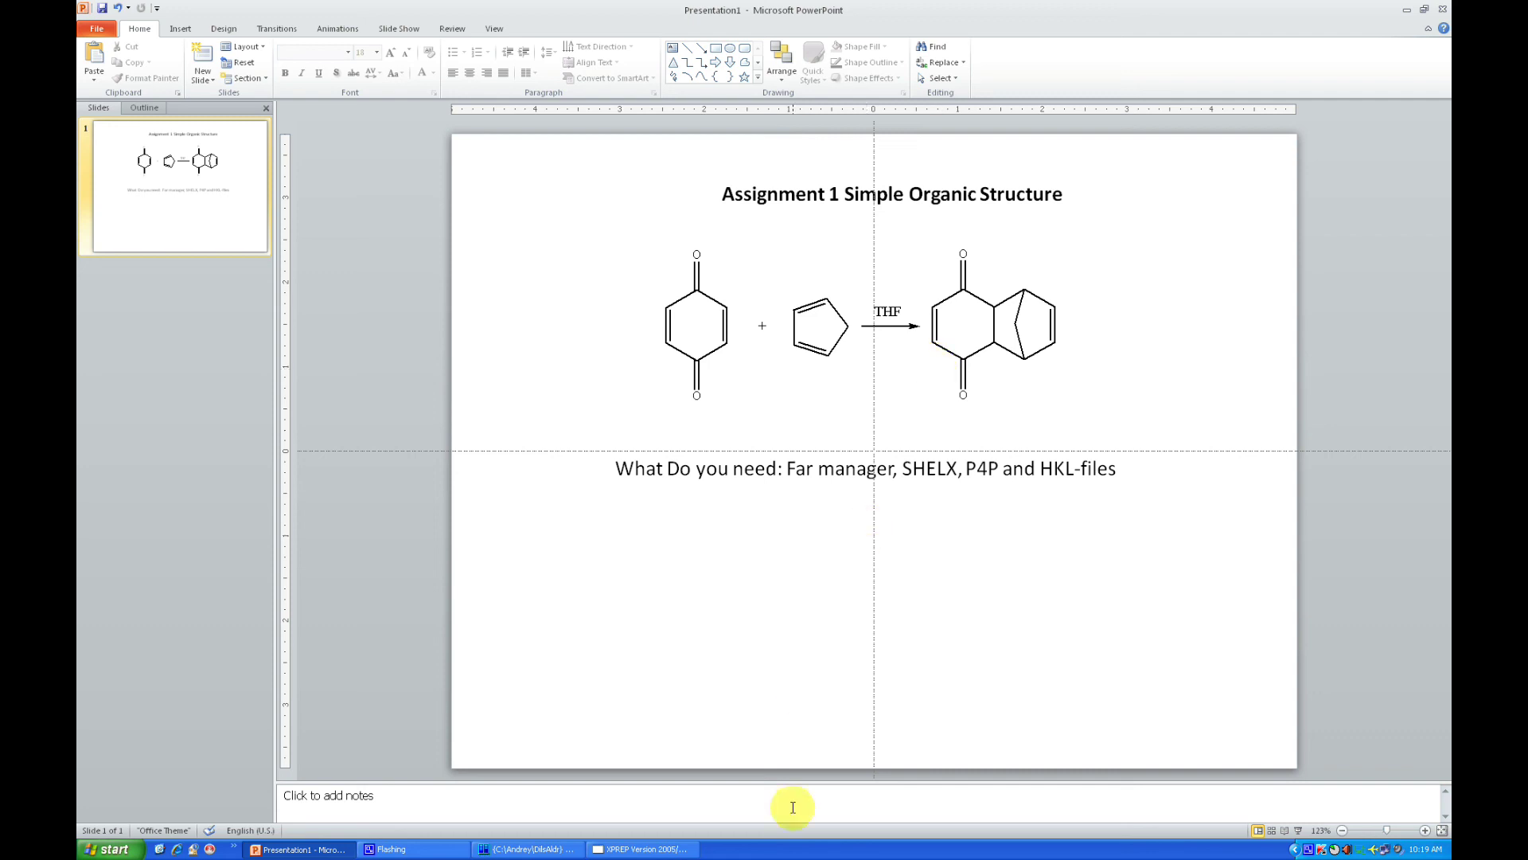
Return from the PowerPoint slide to the XPREP console
{"action": "left_click", "coordinate": [628, 848]}
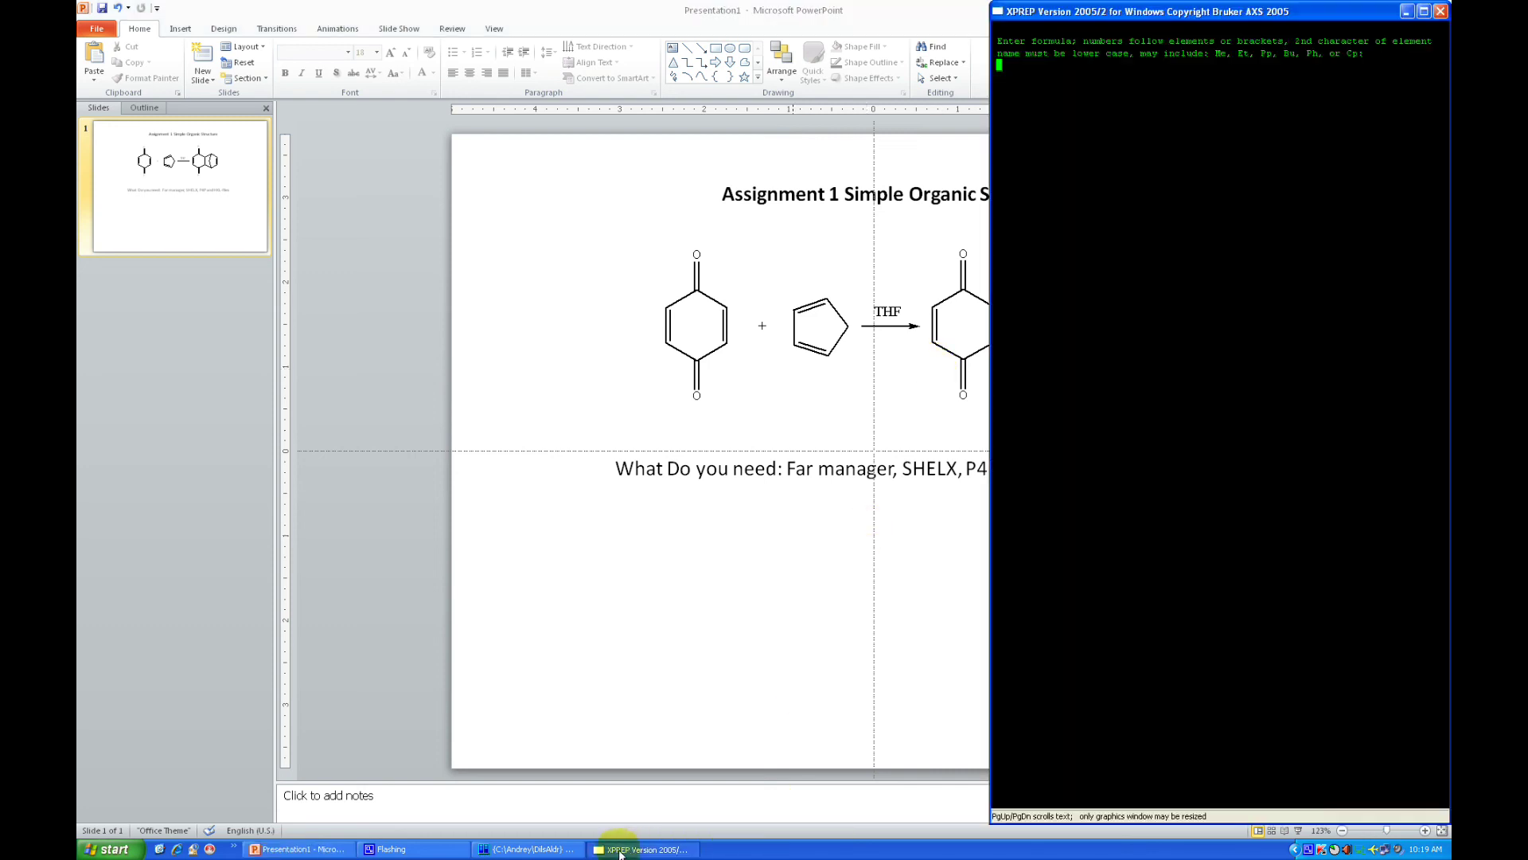
Enter the cell contents formula C20H20O2 with Z set to 4.0
{"action": "left_click", "coordinate": [525, 849]}
{"action": "left_click", "coordinate": [689, 848]}
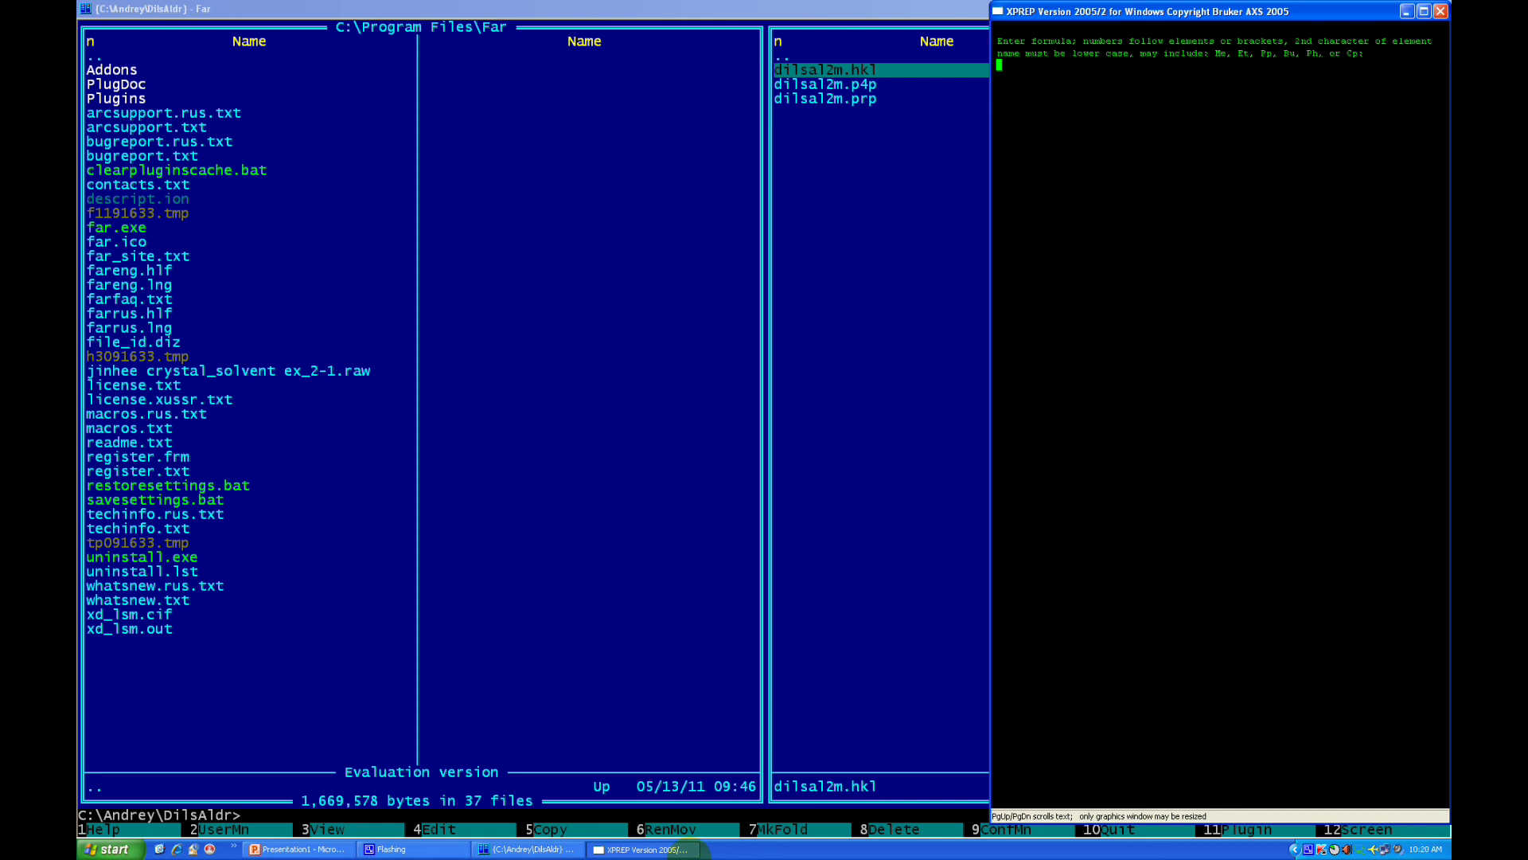
{"action": "type", "text": "C20H20O2"}
{"action": "key", "text": "Return"}
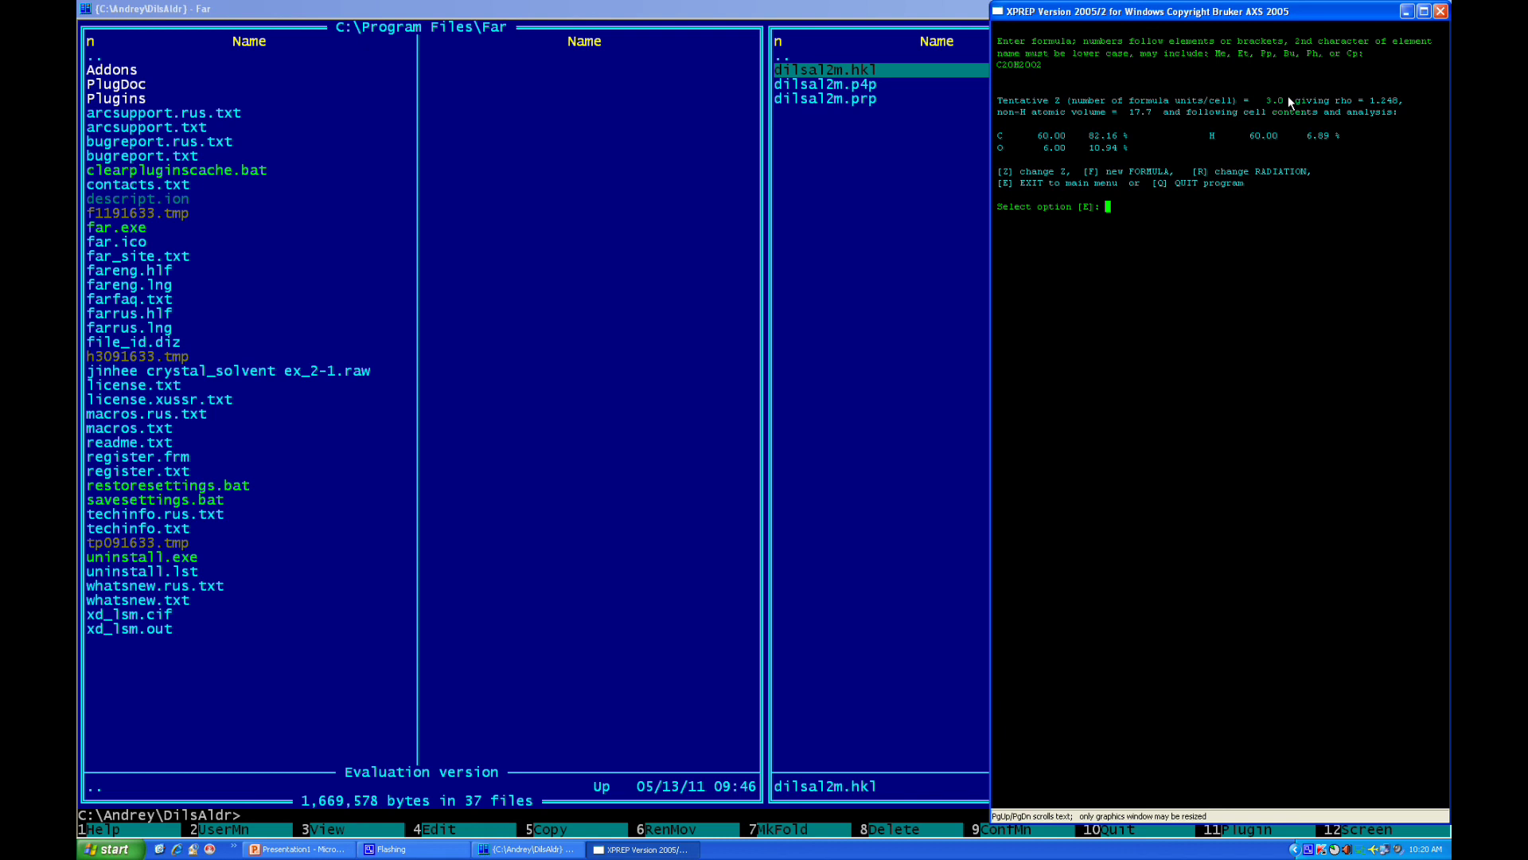
{"action": "type", "text": "z"}
{"action": "key", "text": "Return"}
{"action": "type", "text": "4.0"}
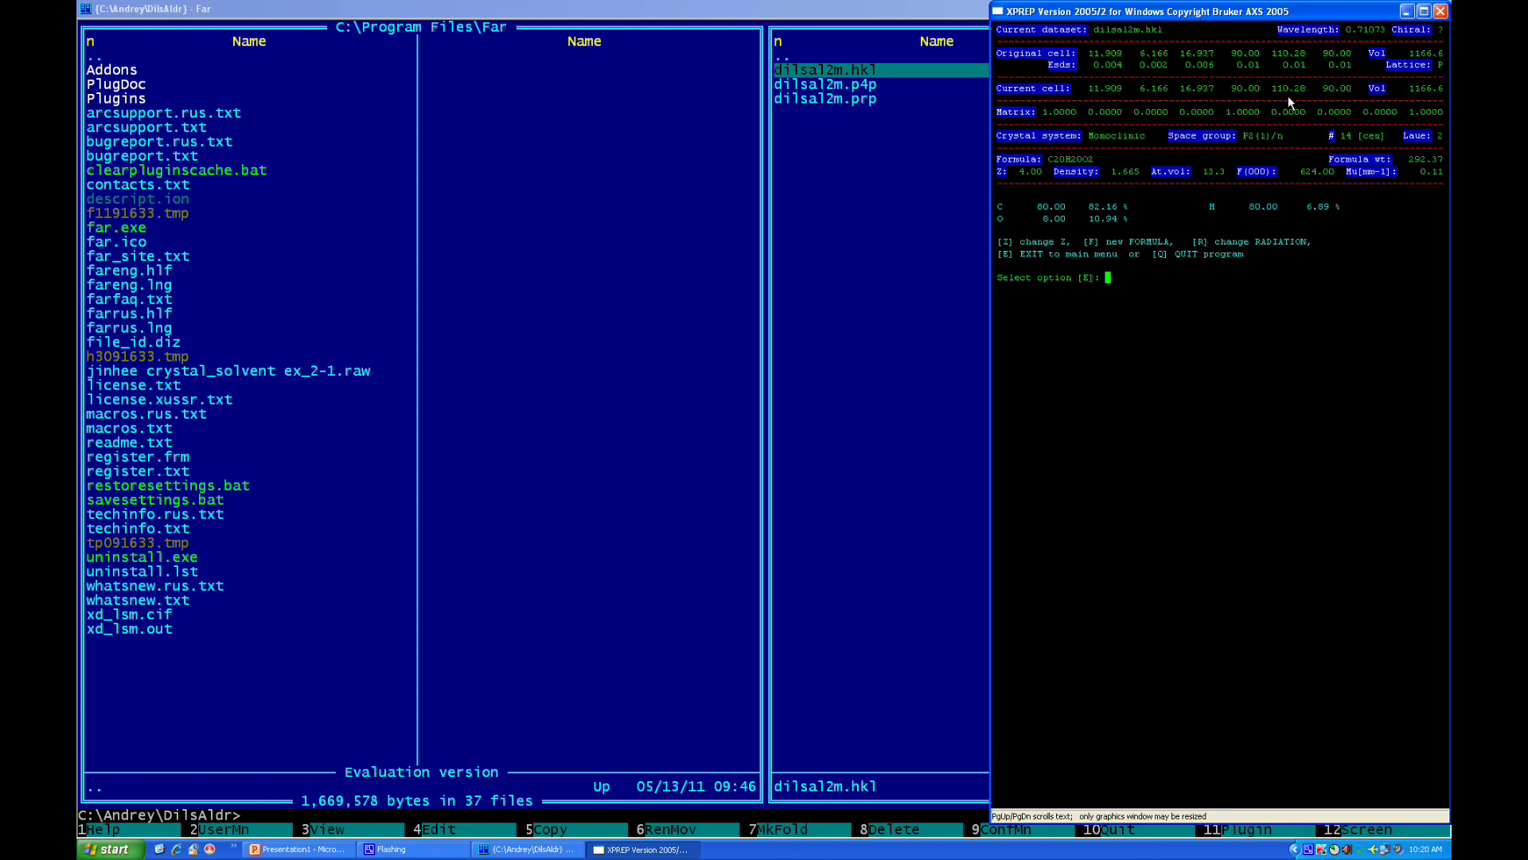
{"action": "key", "text": "Return"}
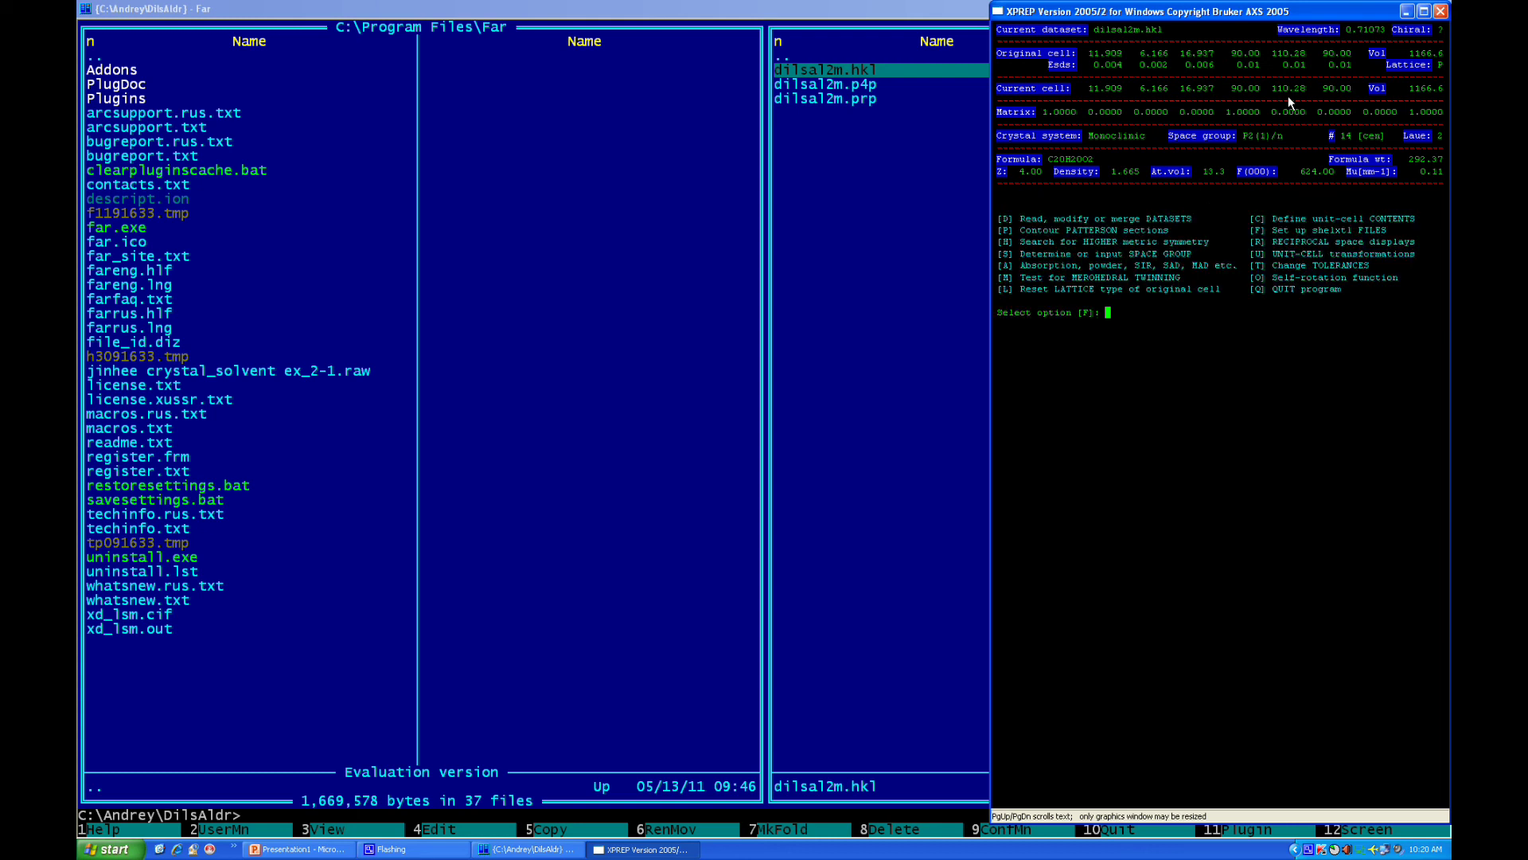
Write SHELXS-format files named dils, overwriting the existing dils.hkl
{"action": "key", "text": "Return"}
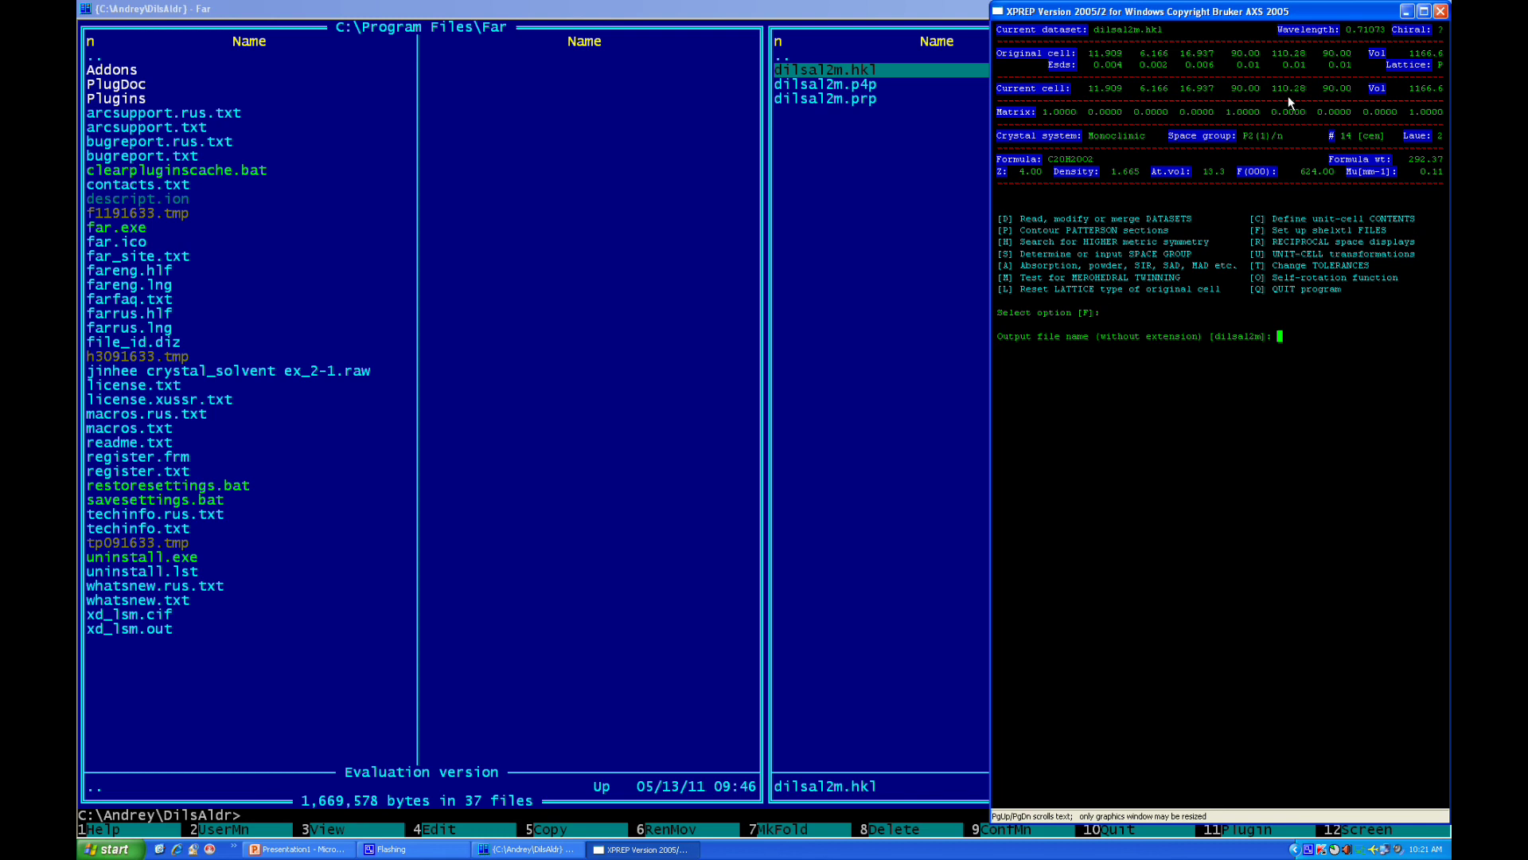
{"action": "type", "text": "dils"}
{"action": "key", "text": "Return"}
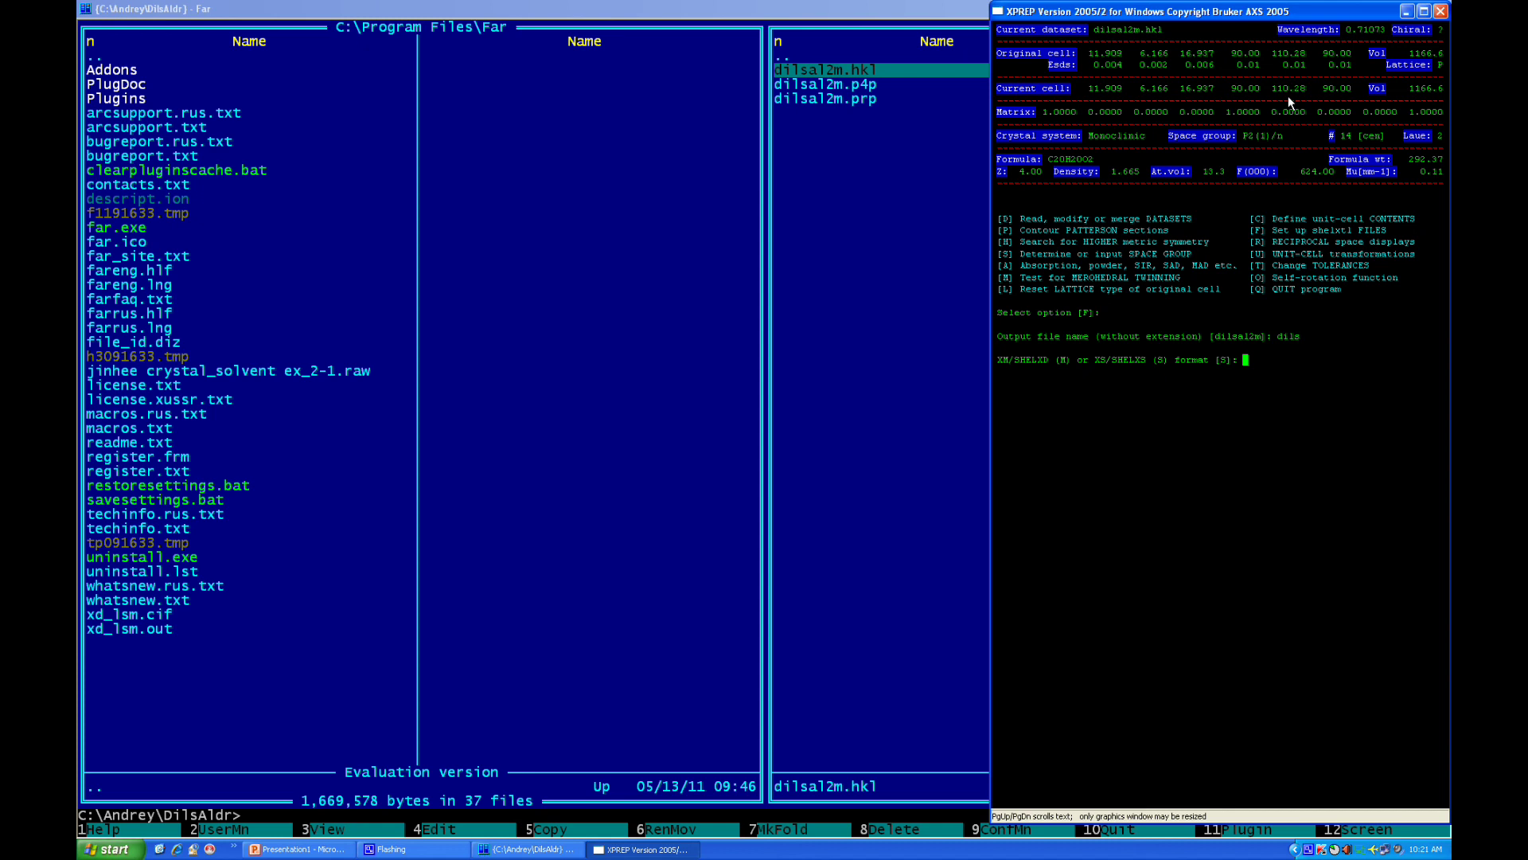
{"action": "key", "text": "Return"}
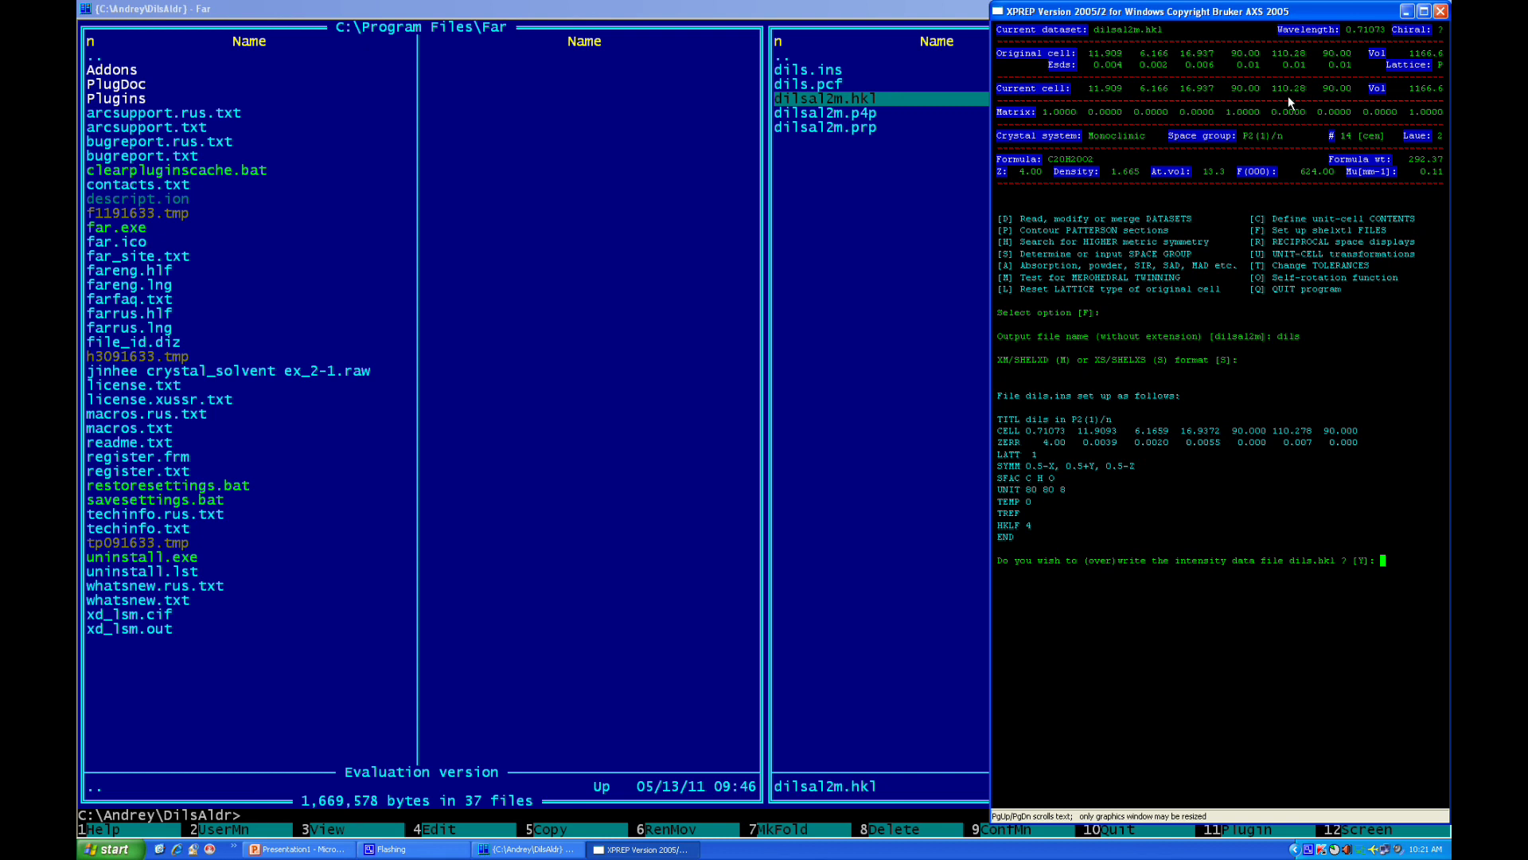
{"action": "key", "text": "Return"}
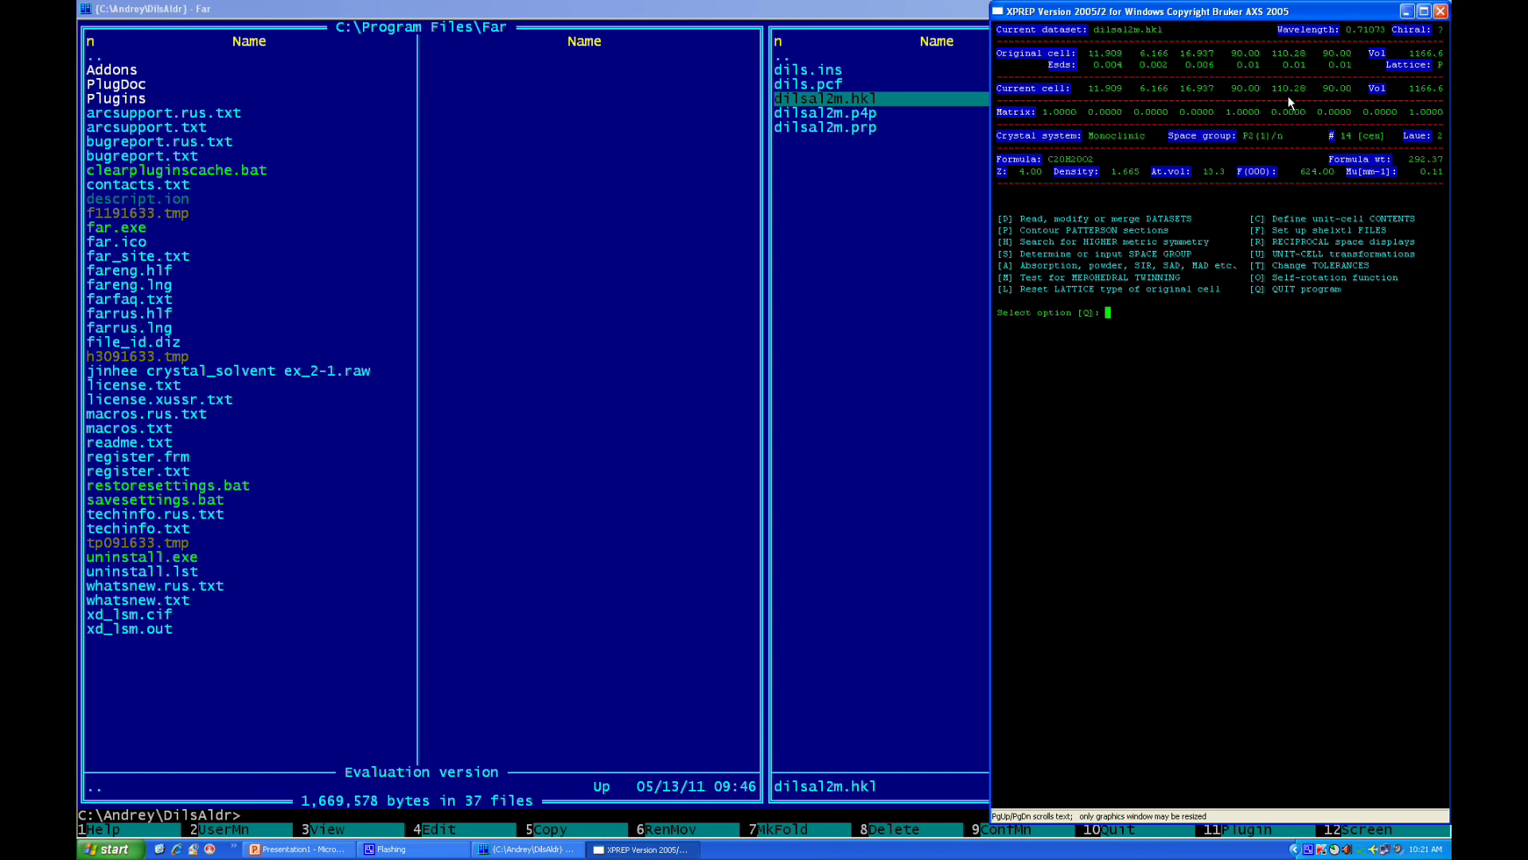
Quit XPREP and bring Far Manager into focus
{"action": "key", "text": "Return"}
{"action": "left_click", "coordinate": [1288, 96]}
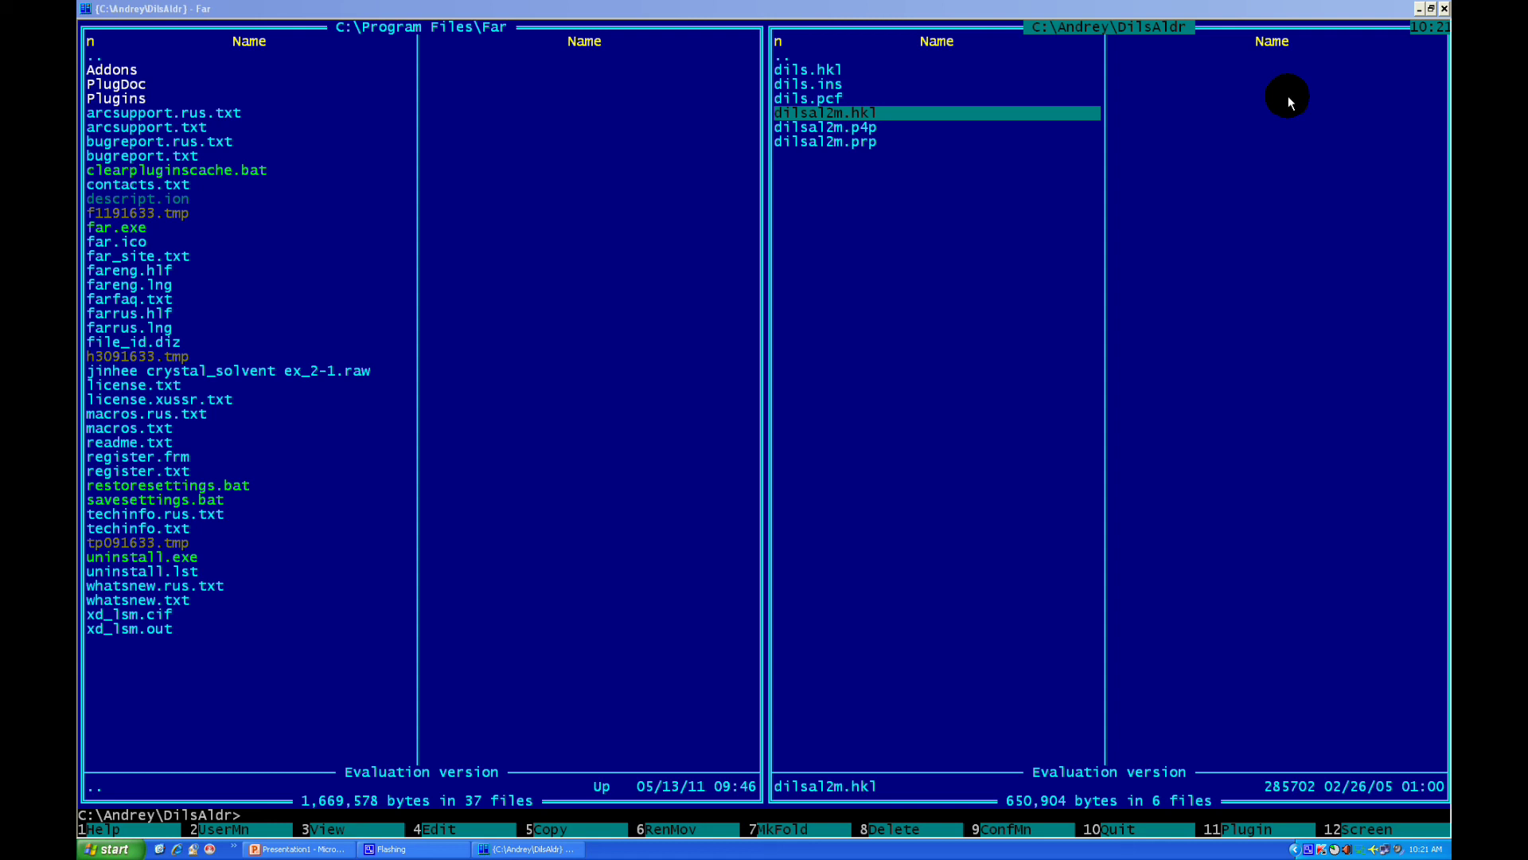
{"action": "left_click", "coordinate": [1140, 9]}
View the reflection list in dils.hkl, then close it and select dils.ins
{"action": "key", "text": "Up"}
{"action": "key", "text": "Up"}
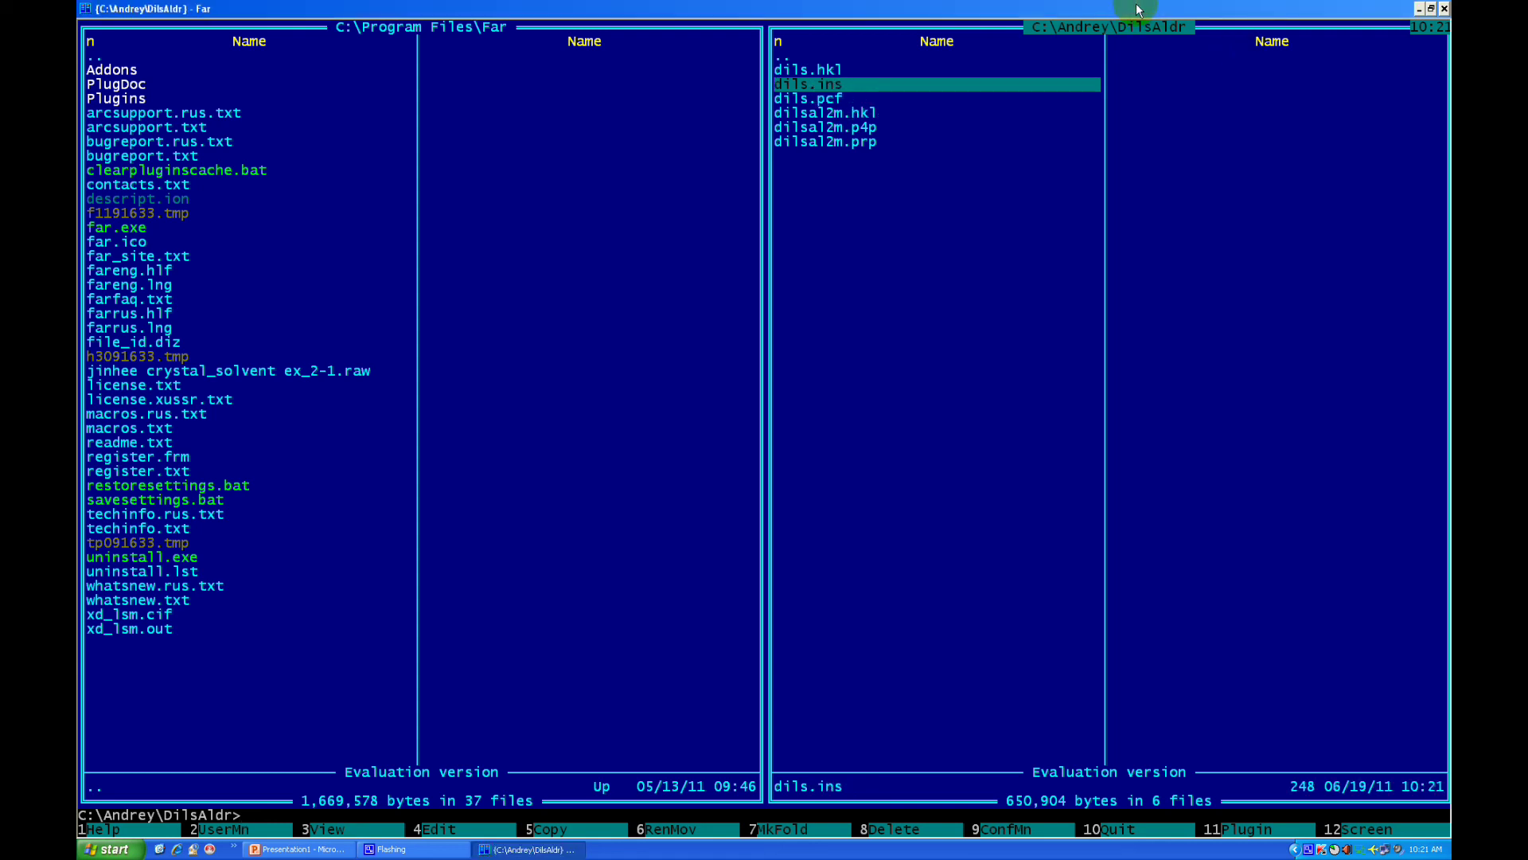
{"action": "key", "text": "Up"}
{"action": "key", "text": "Down"}
{"action": "key", "text": "Up"}
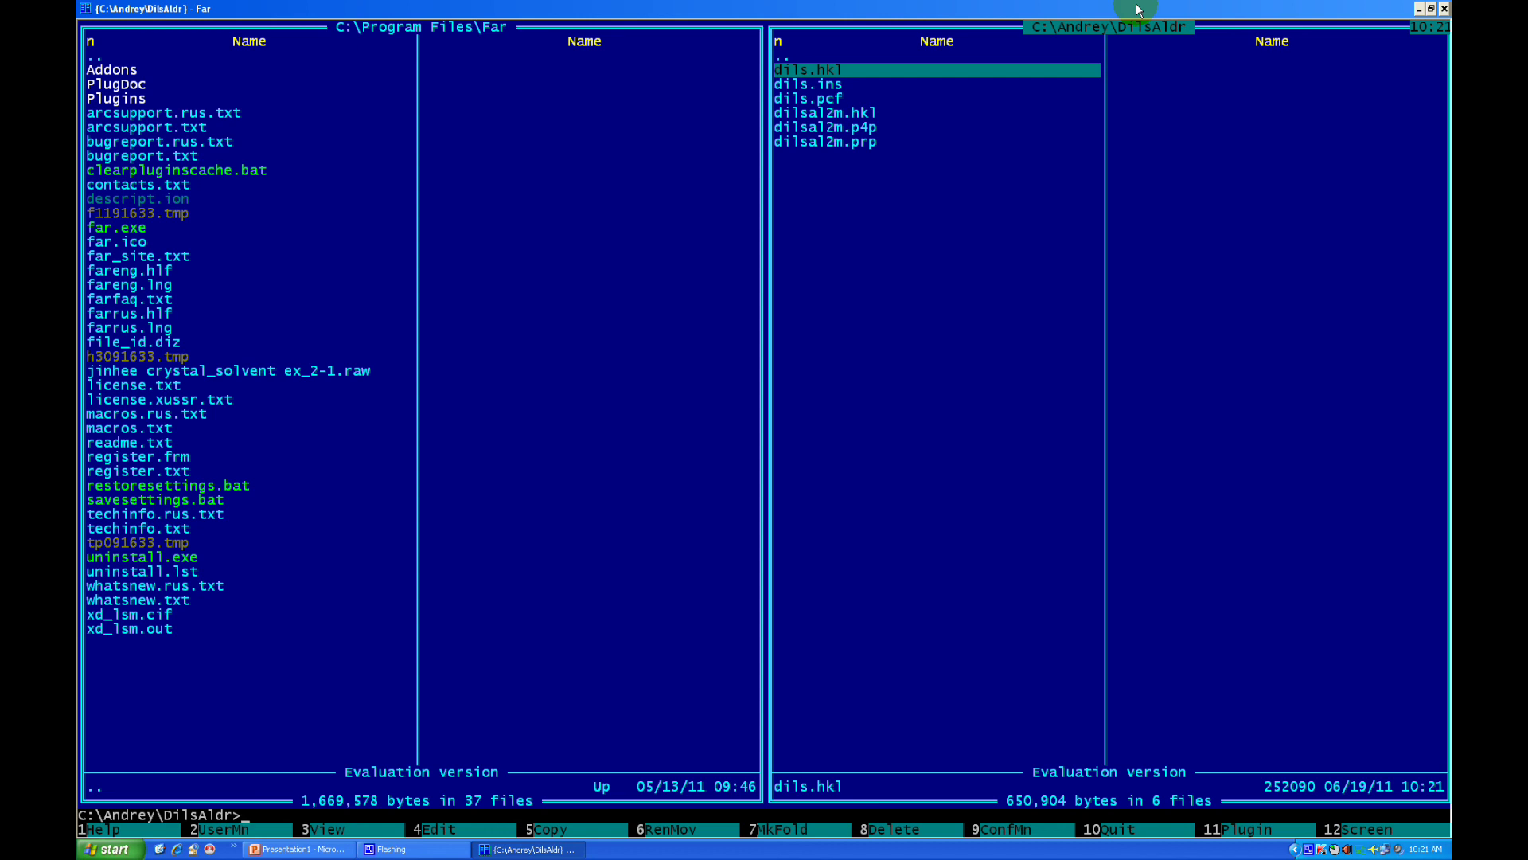
{"action": "key", "text": "F3"}
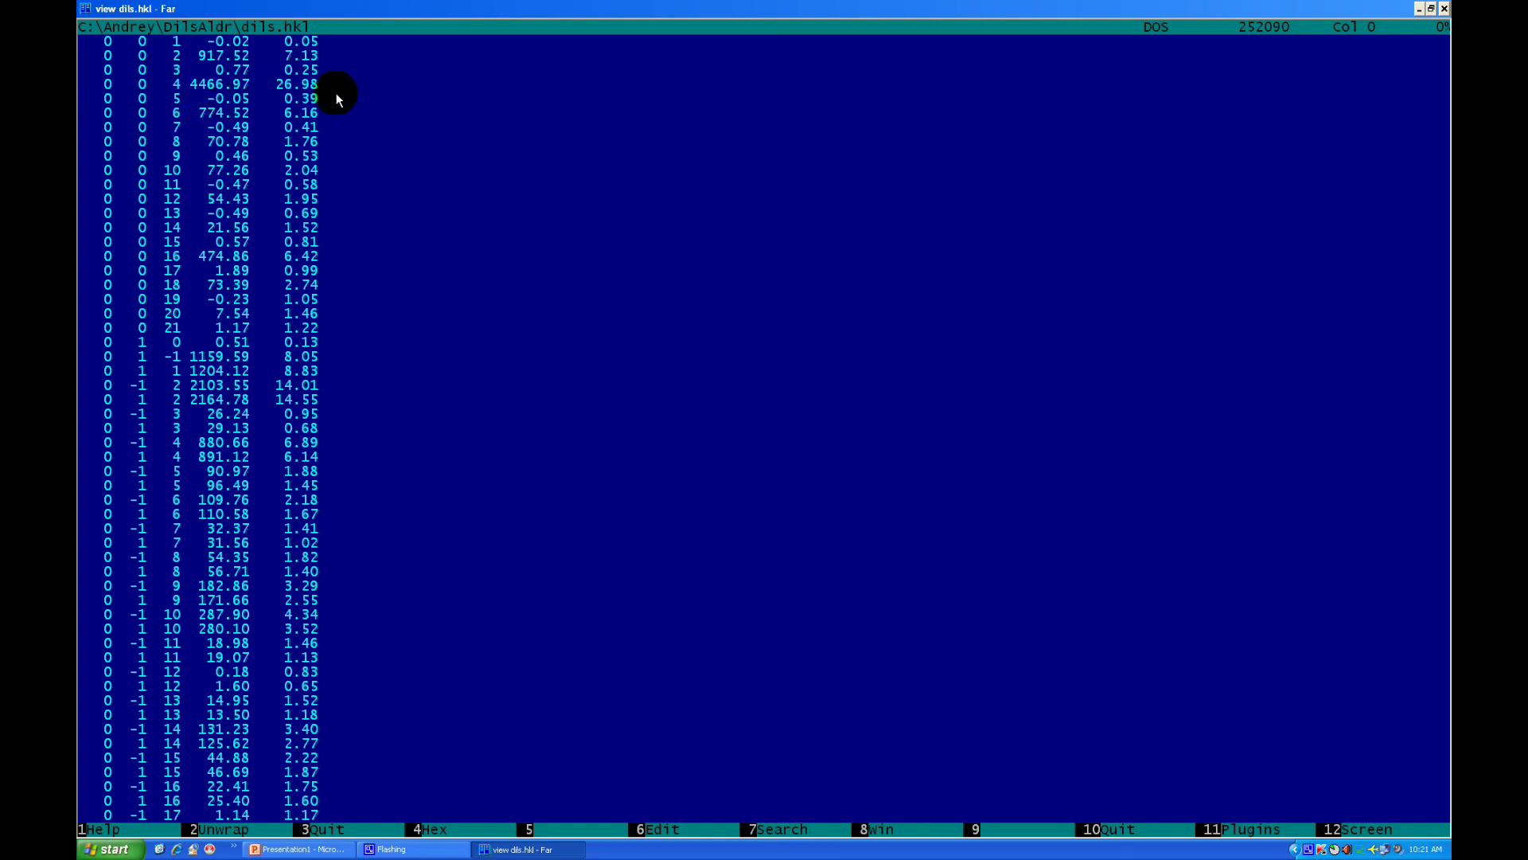
{"action": "key", "text": "F3"}
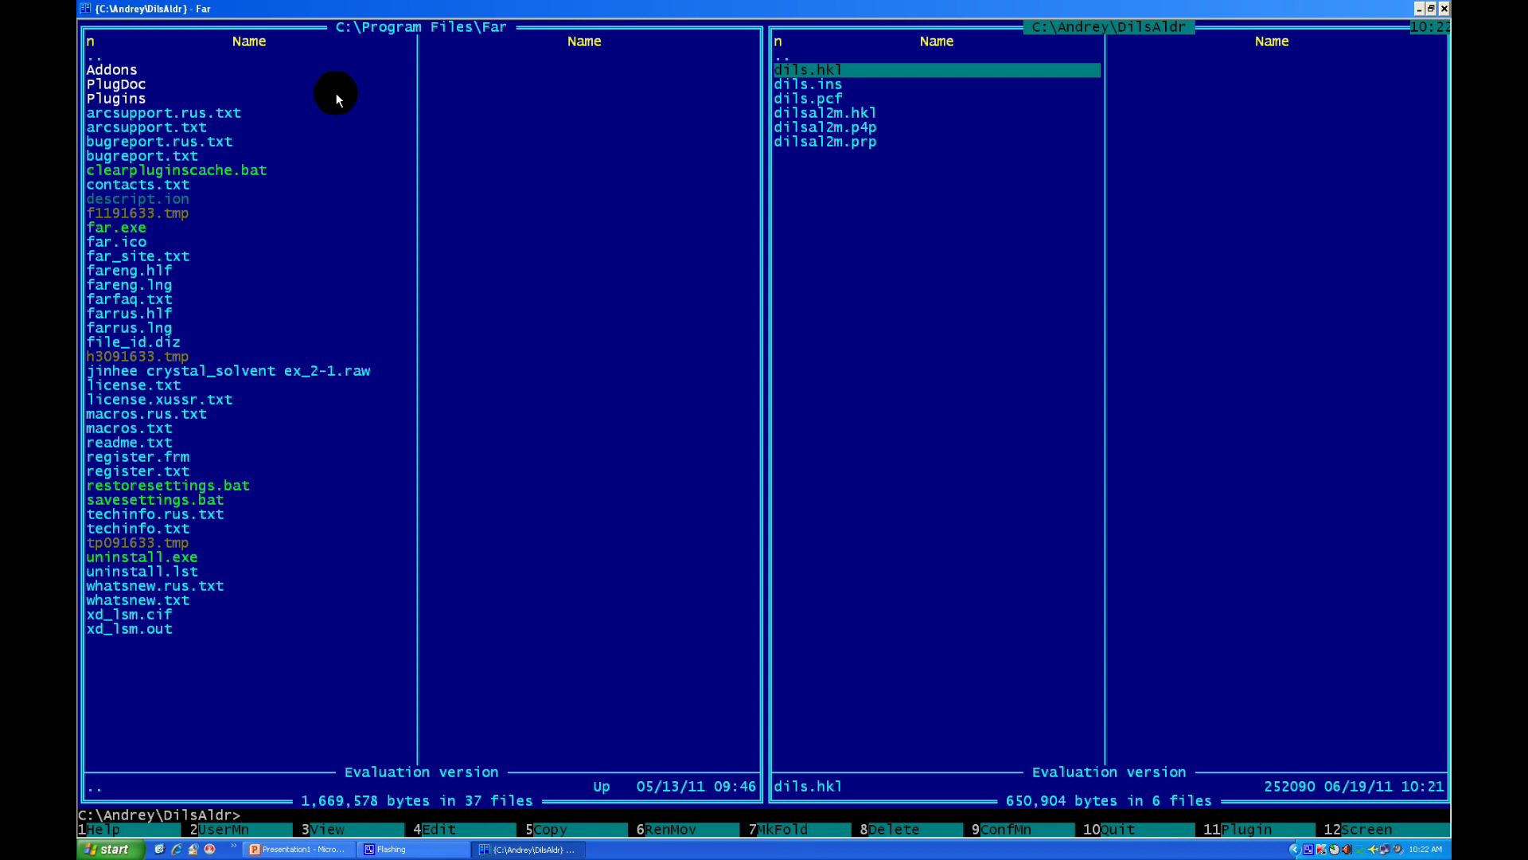
{"action": "key", "text": "Down"}
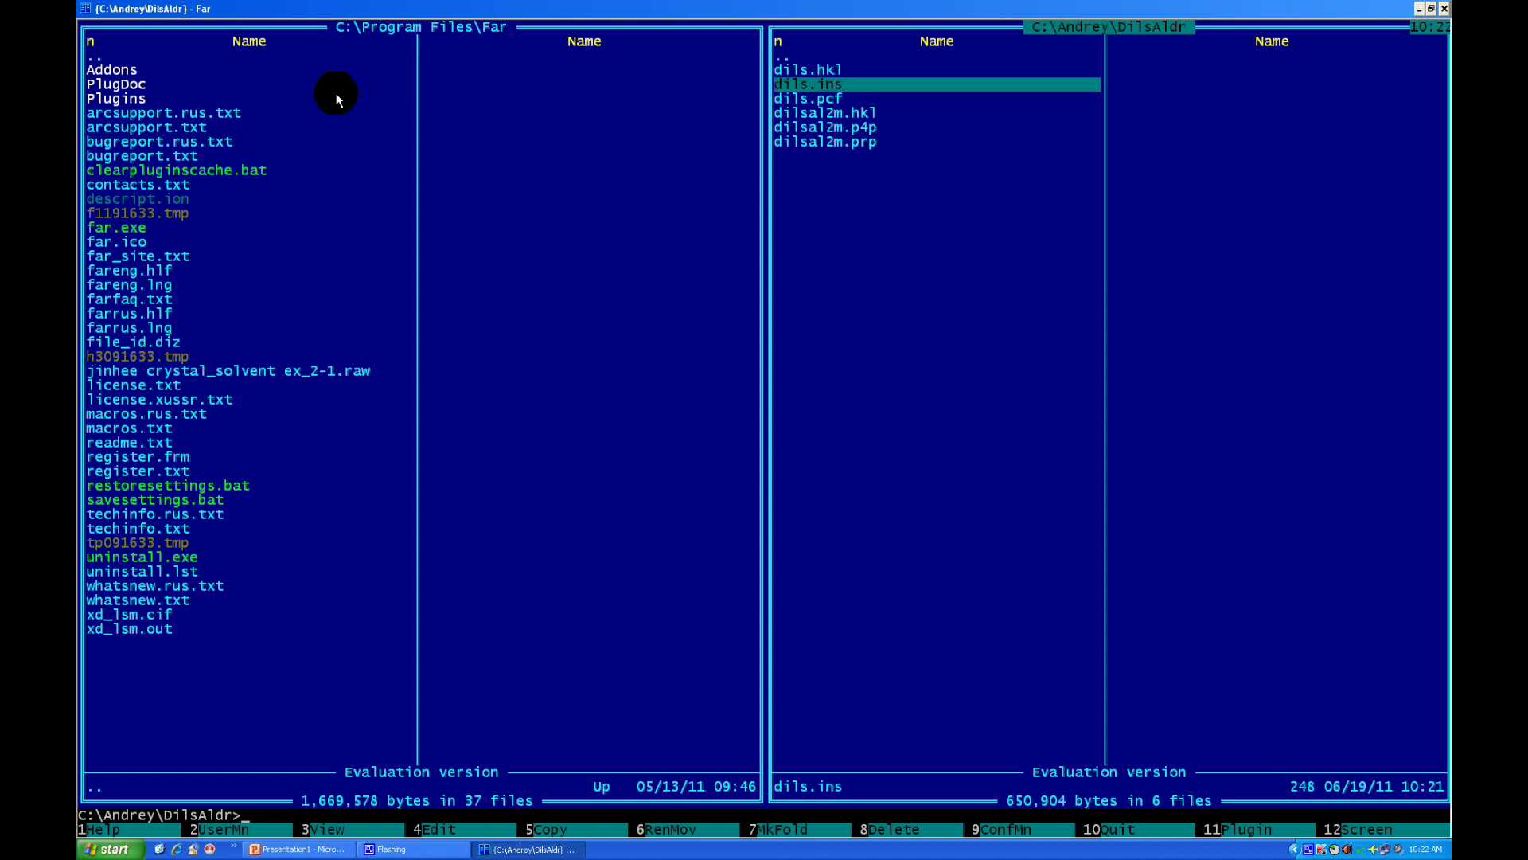
{"action": "key", "text": "F3"}
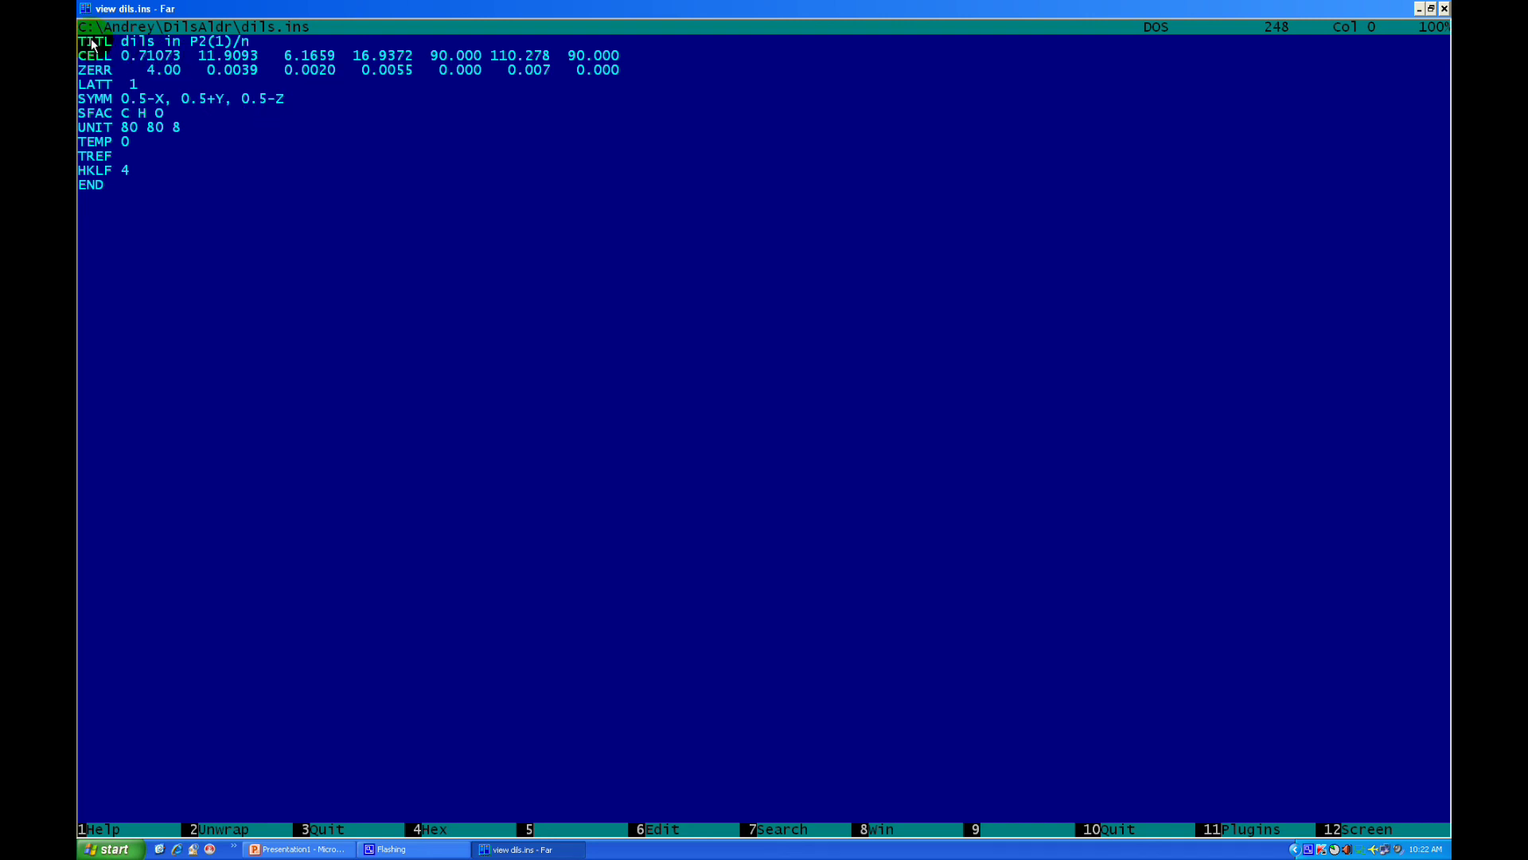
{"action": "left_click_drag", "start_coordinate": [88, 40], "coordinate": [109, 47]}
{"action": "key", "text": "Escape"}
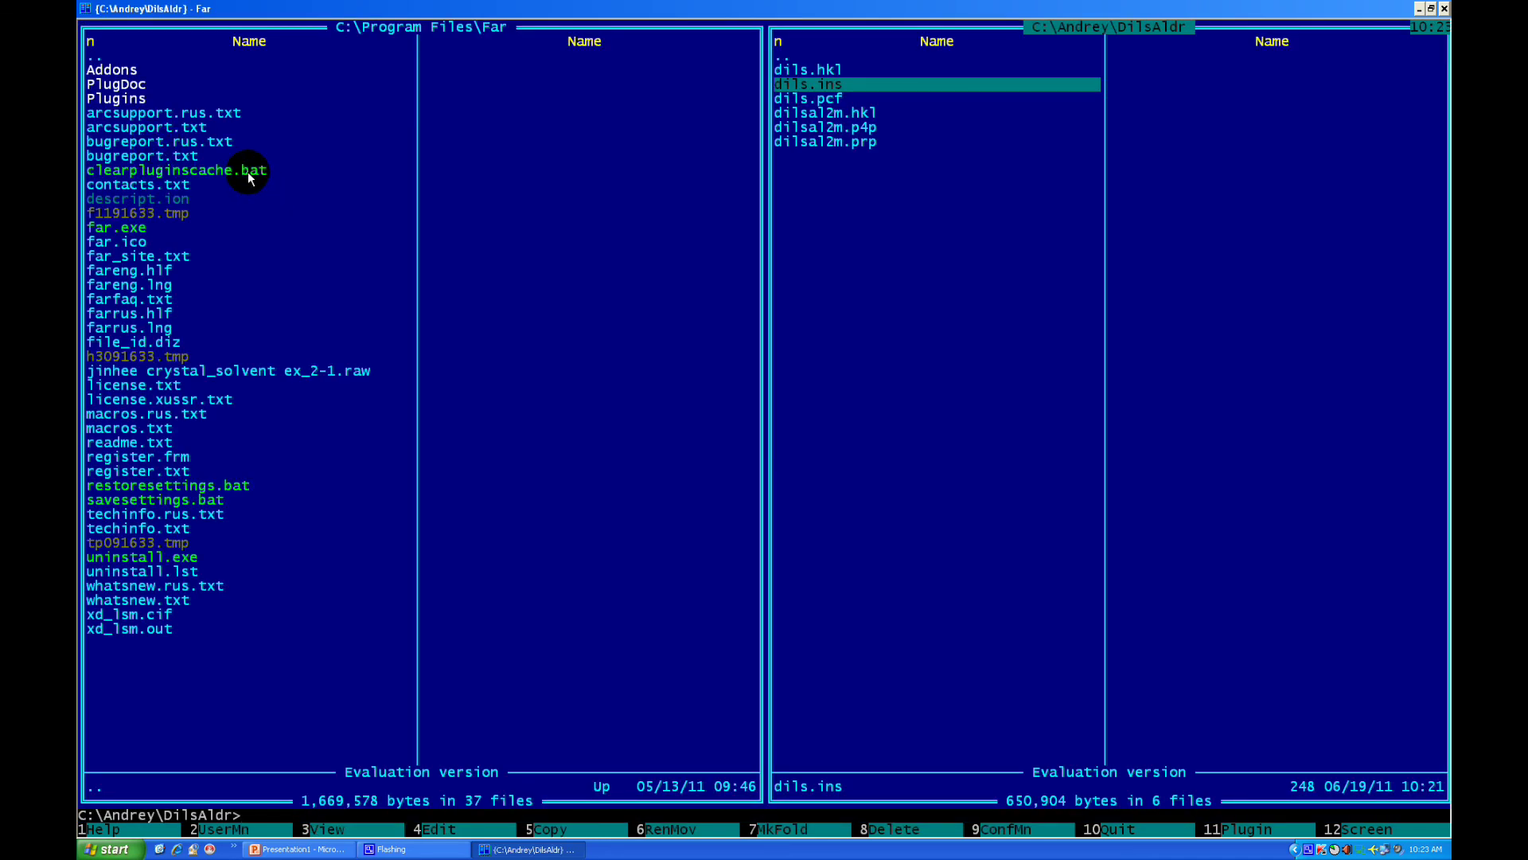
Edit dils.ins to change TEMP 0 to TEMP -157 and save it
{"action": "key", "text": "F4"}
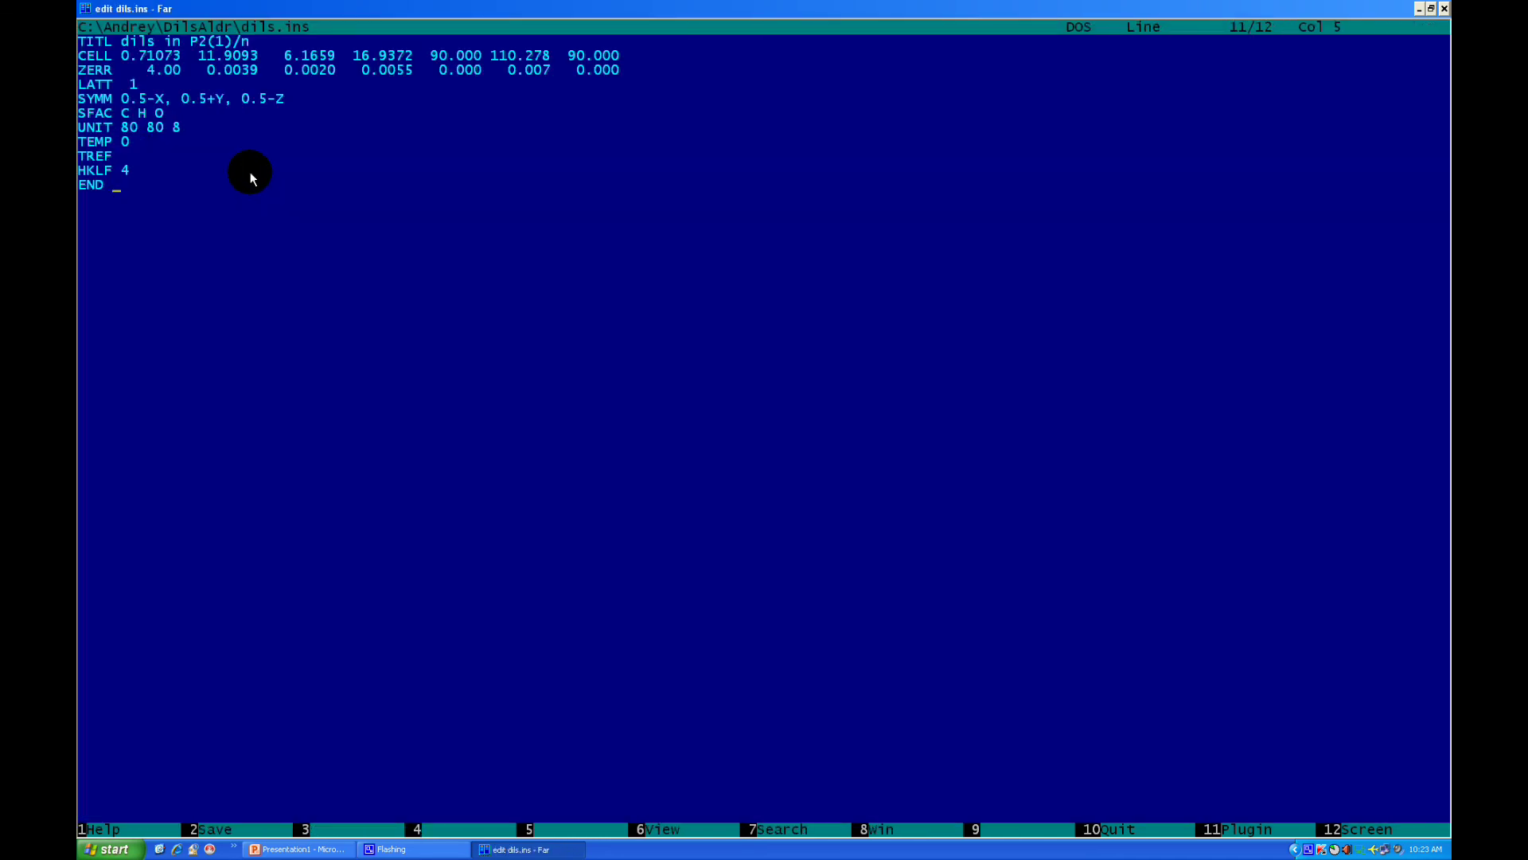
{"action": "key", "text": "Up"}
{"action": "key", "text": "End"}
{"action": "key", "text": "BackSpace"}
{"action": "type", "text": "-157"}
{"action": "key", "text": "F10"}
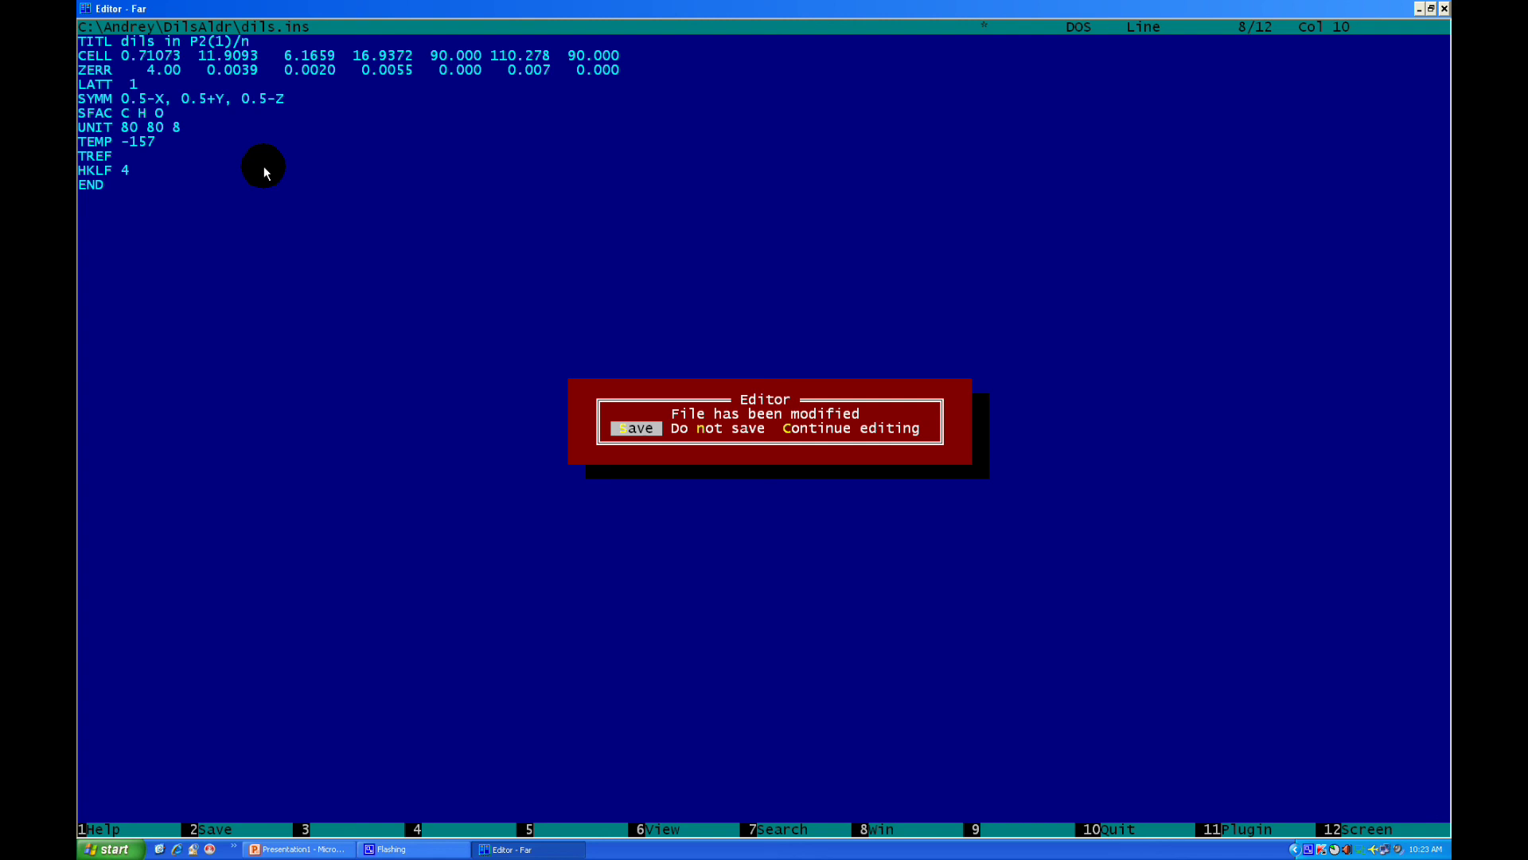
{"action": "key", "text": "Return"}
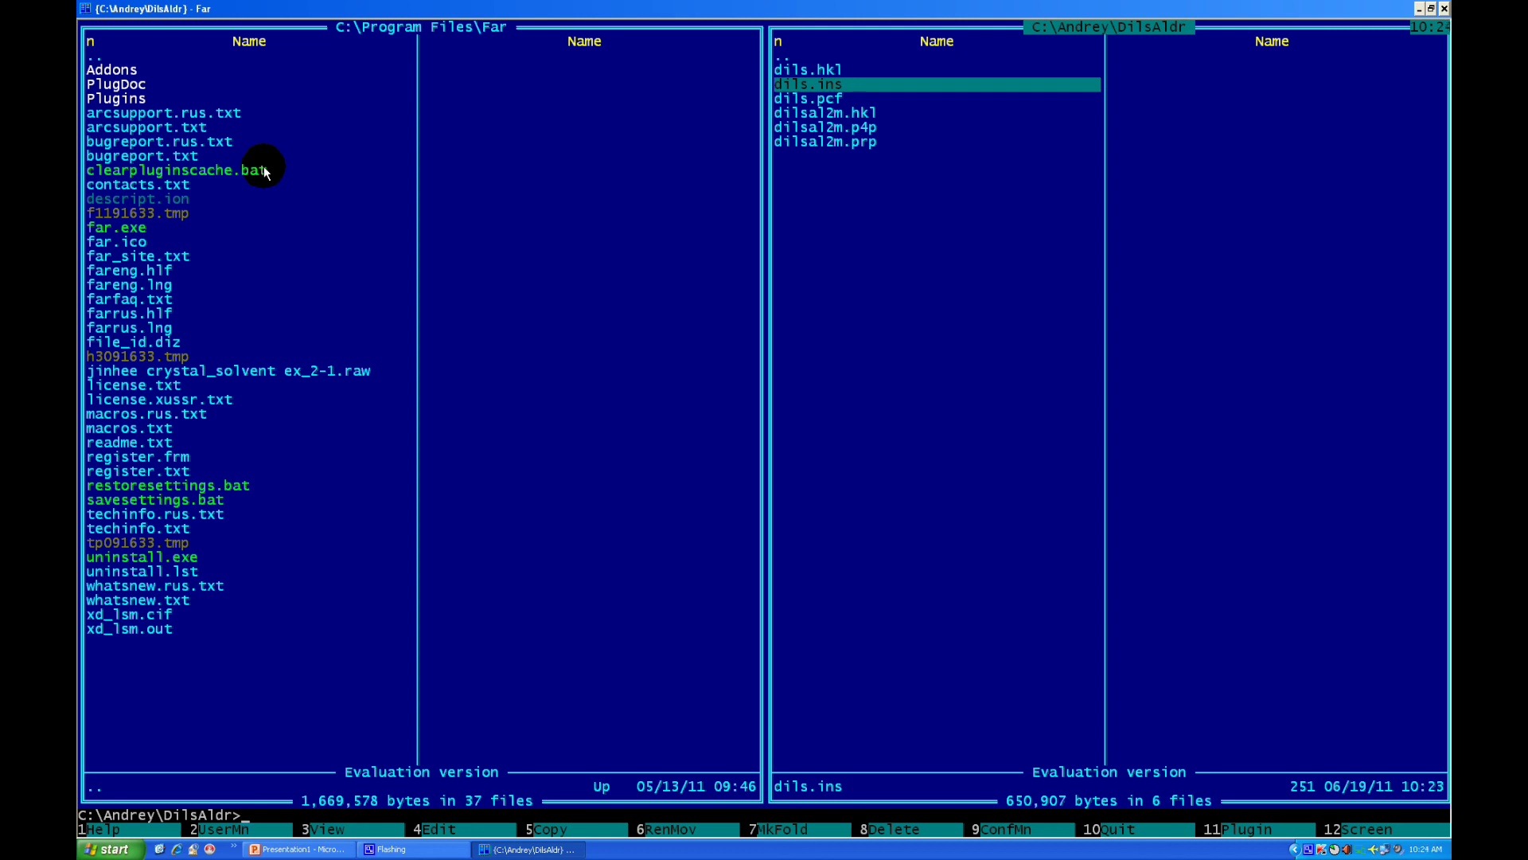
Run SHELXS on dils ('xs dils') and view the solution: CFOM 0.0467, RE 0.156, 18 atoms
{"action": "type", "text": "xs"}
{"action": "type", "text": "dils"}
{"action": "key", "text": "Return"}
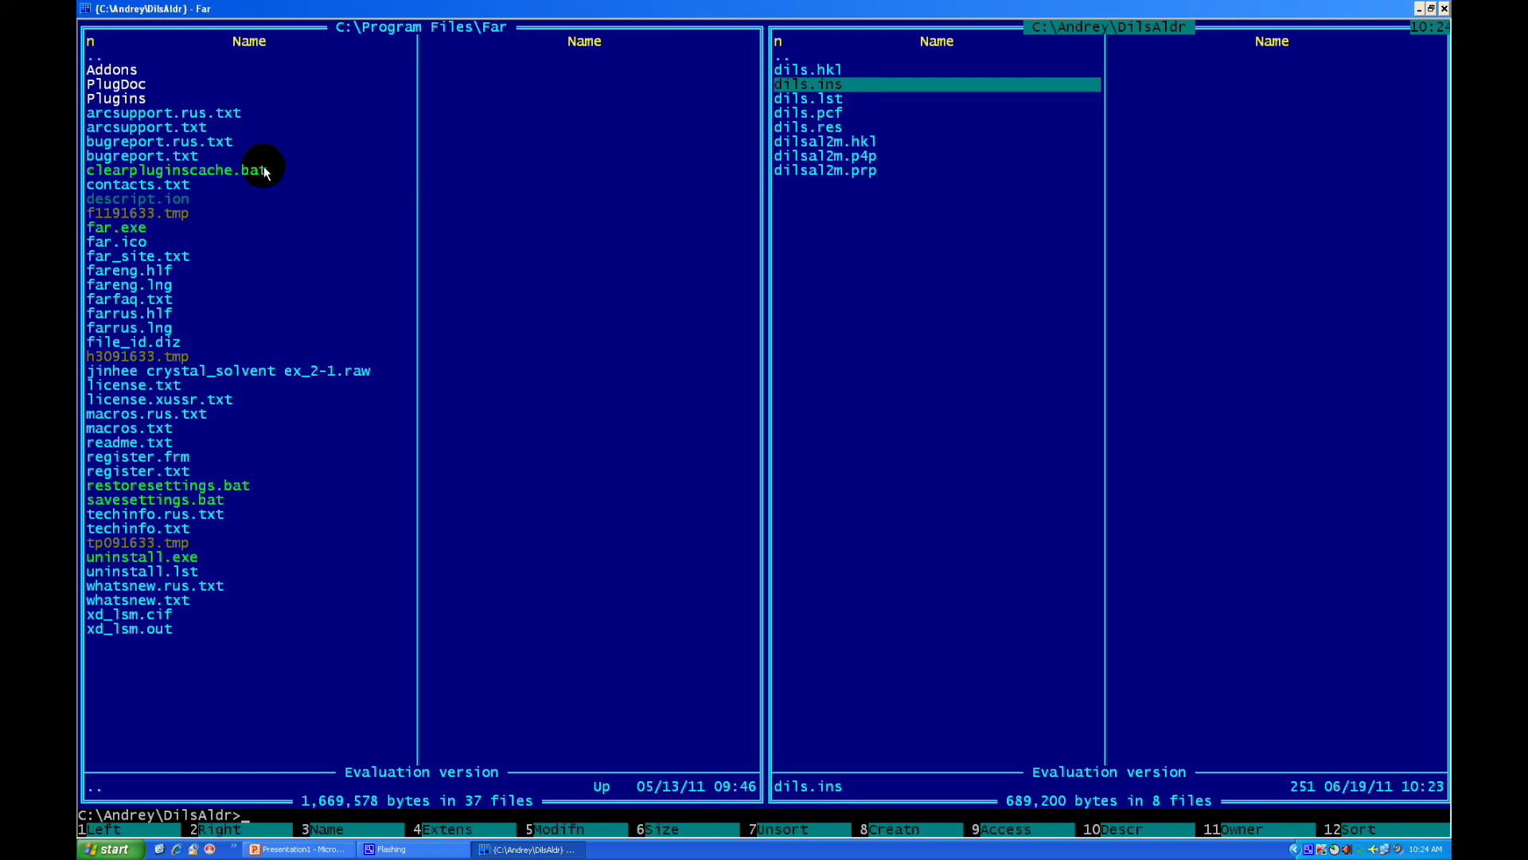
{"action": "key", "text": "ctrl+o"}
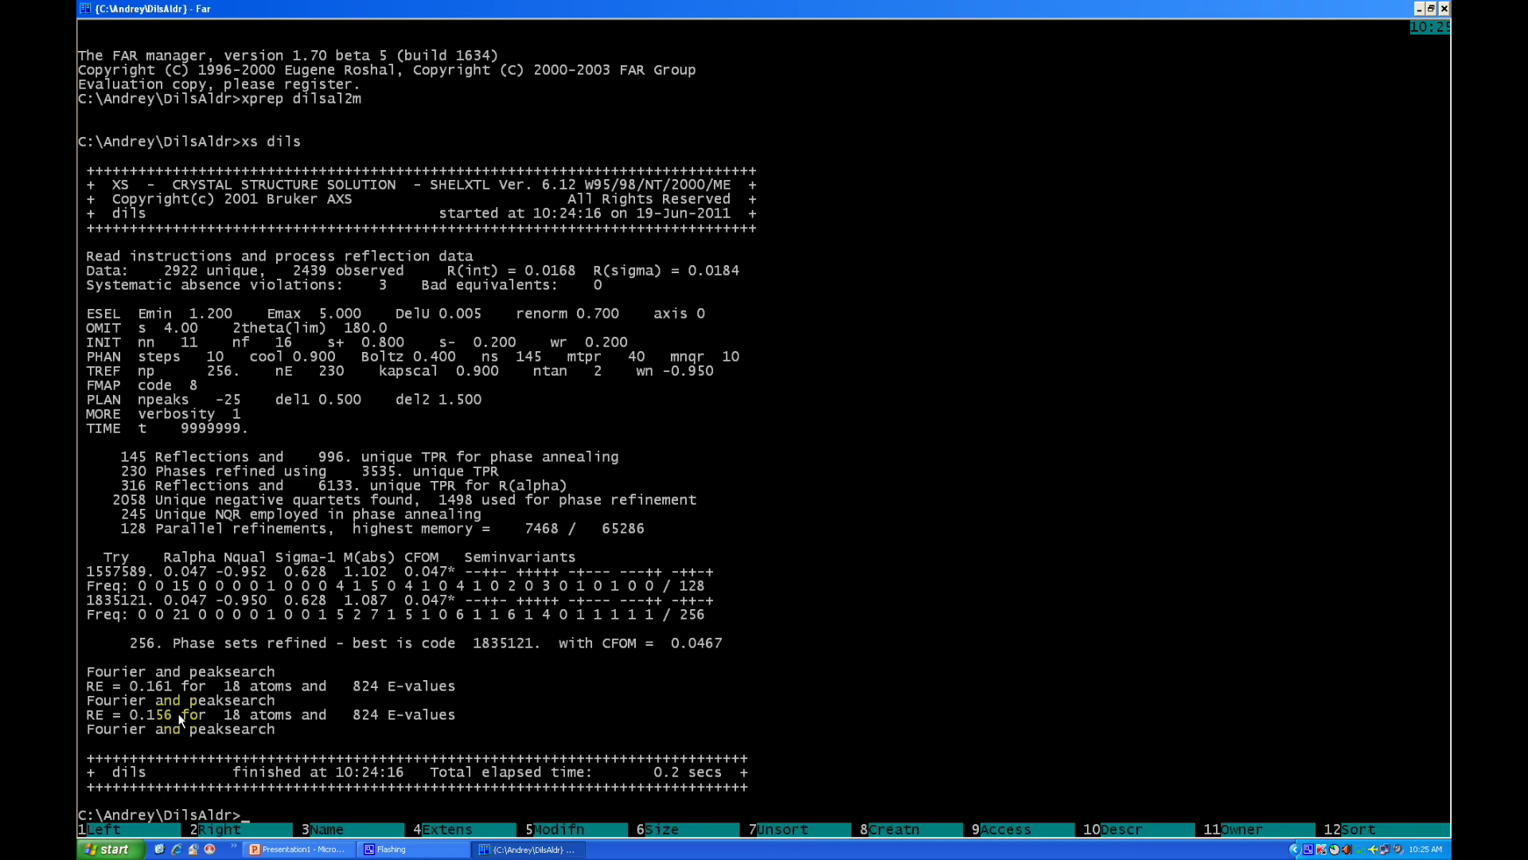
{"action": "key", "text": "ctrl+o"}
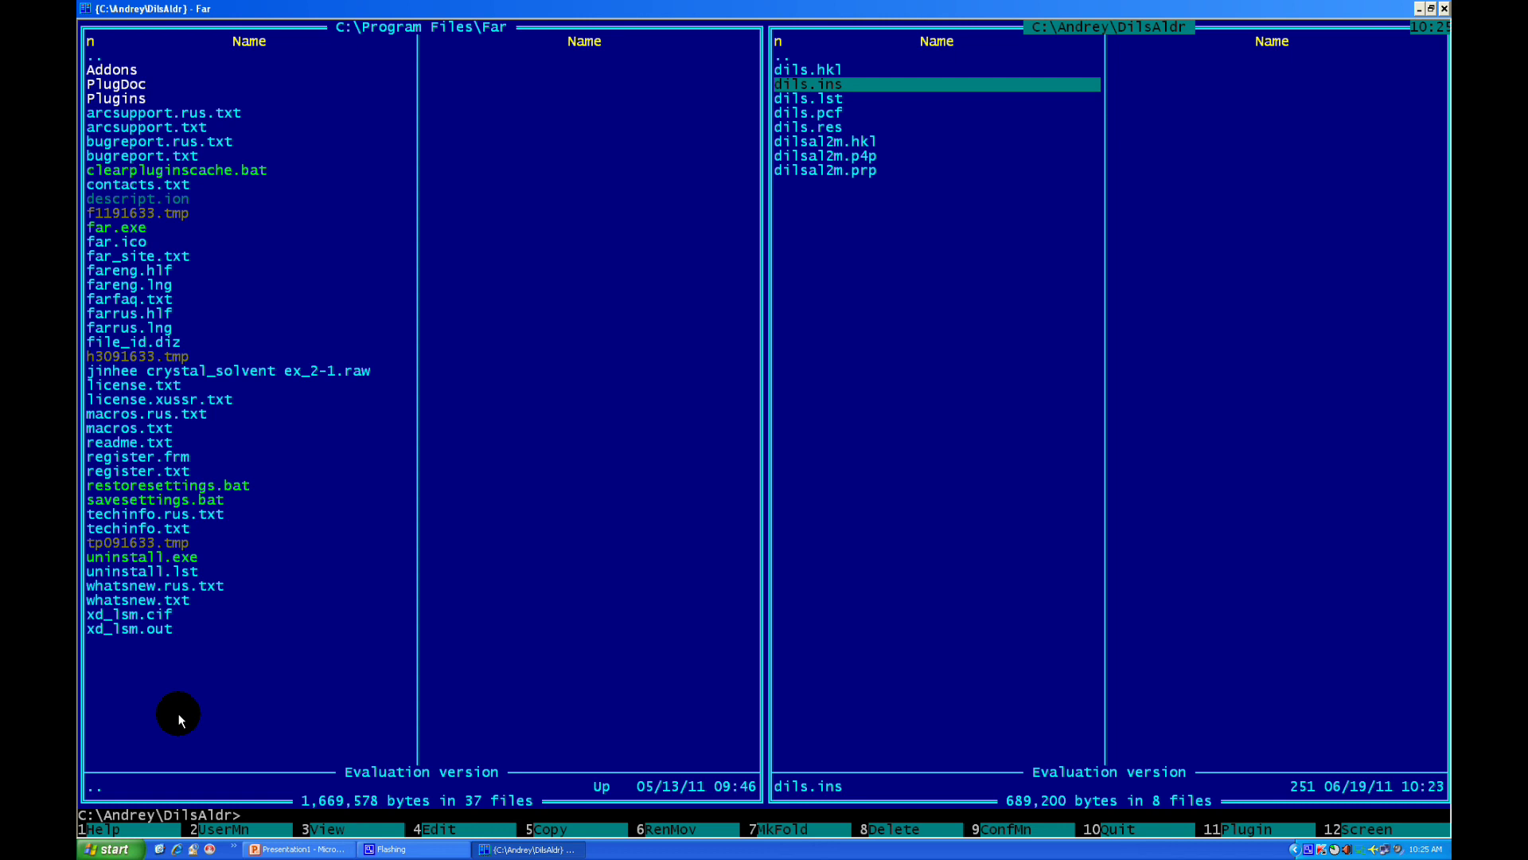